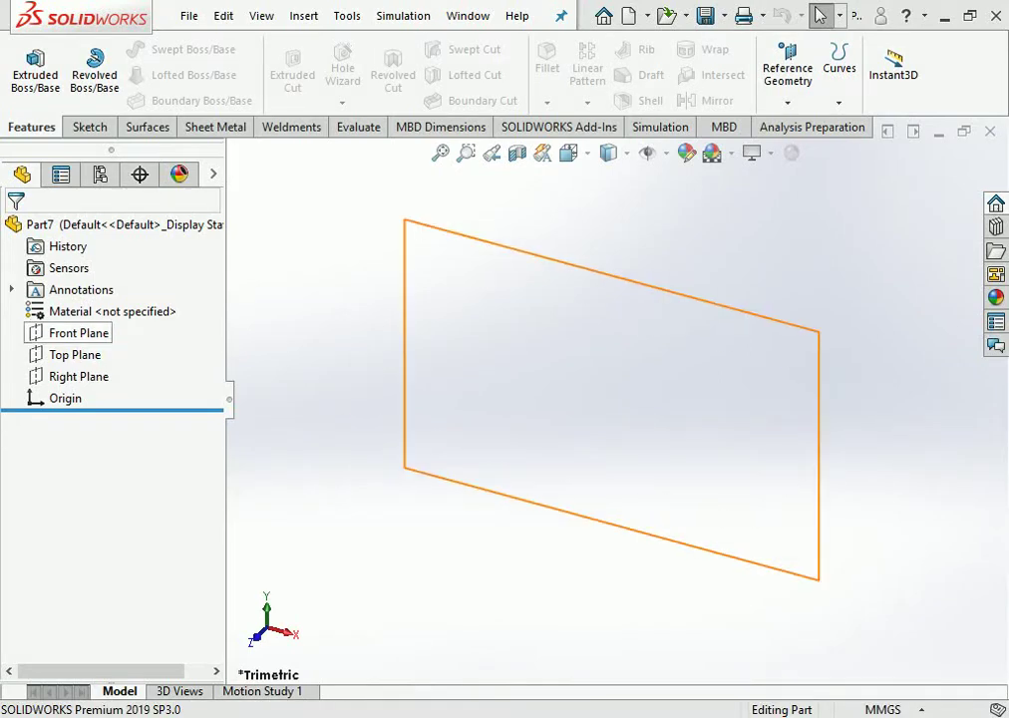
Start a sketch on the Top Plane and draw a center rectangle of about 82 × 92 mm around the origin.
click(74, 355)
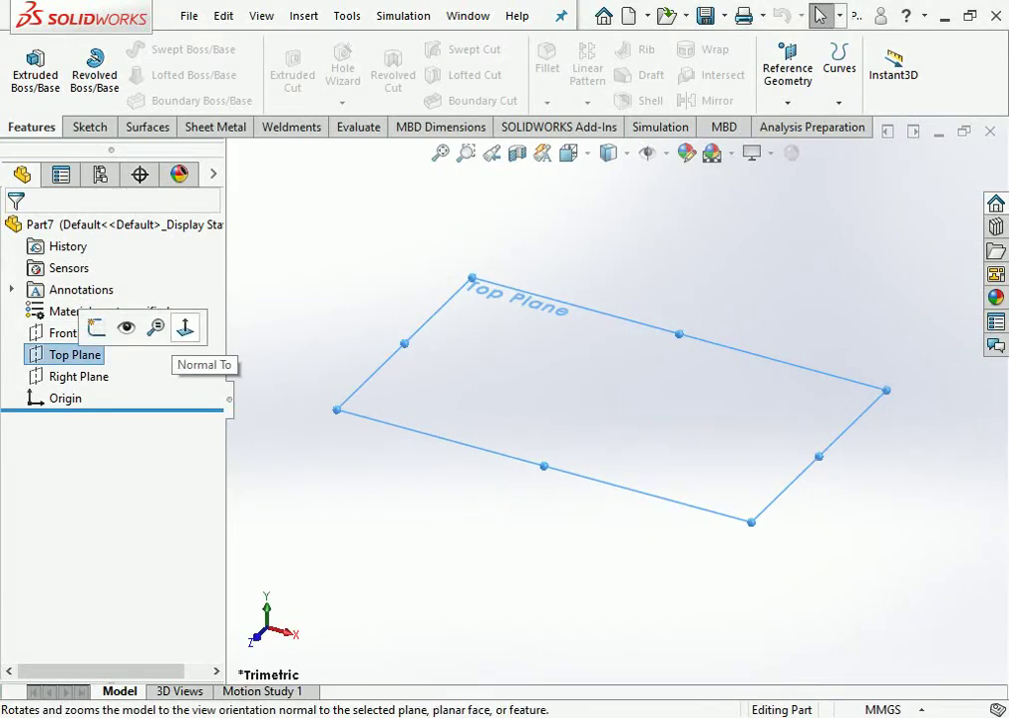
click(96, 327)
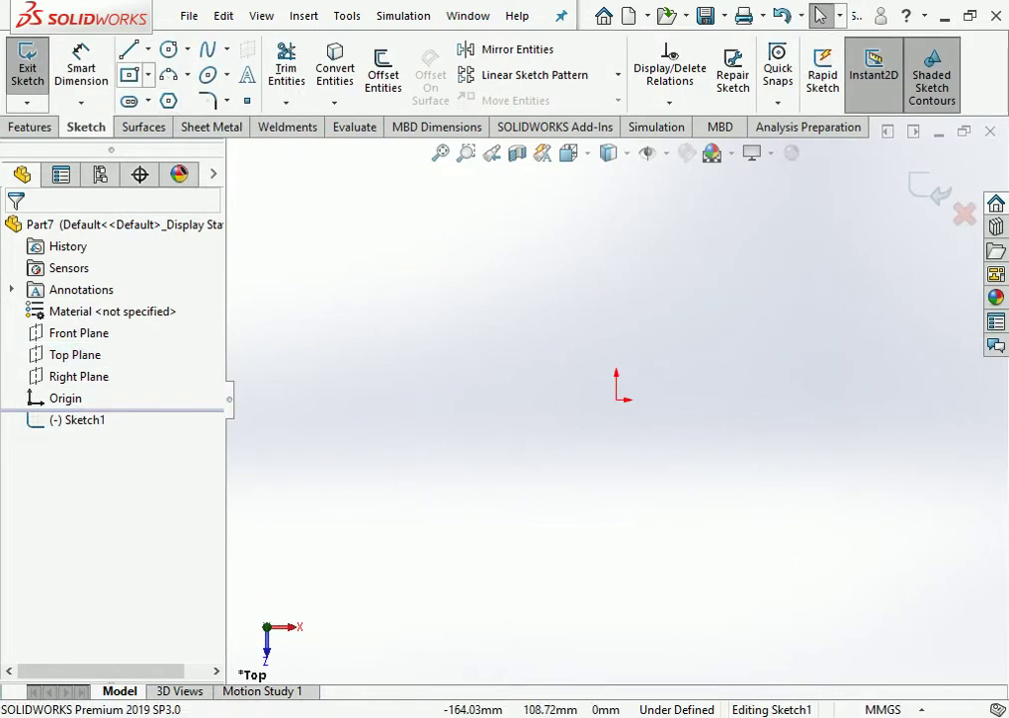
click(130, 75)
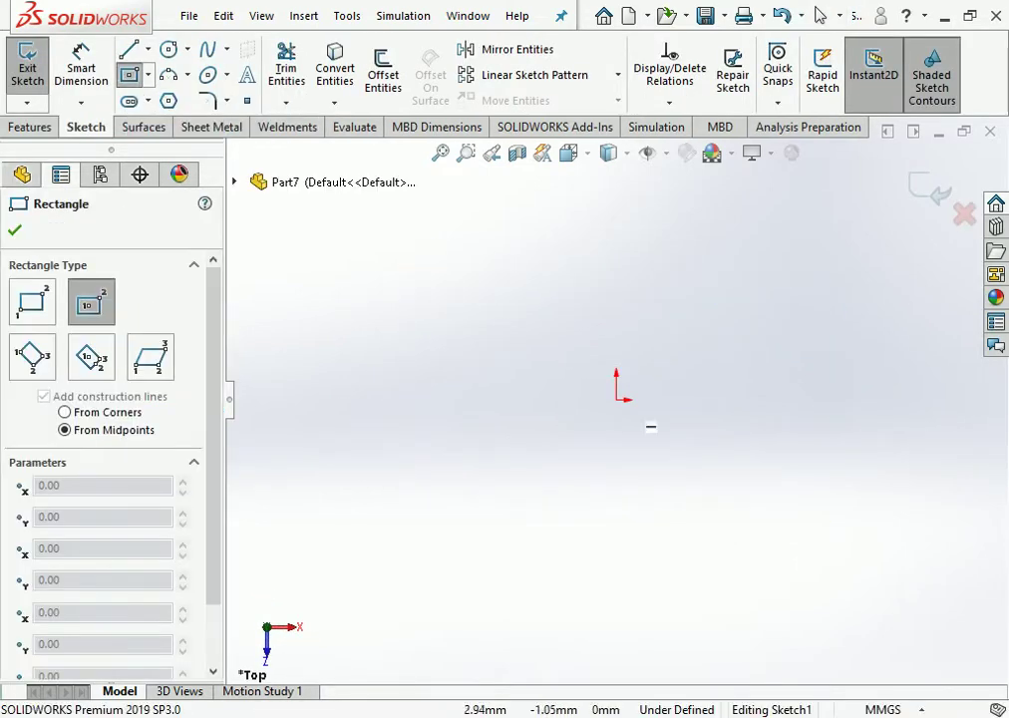
click(616, 399)
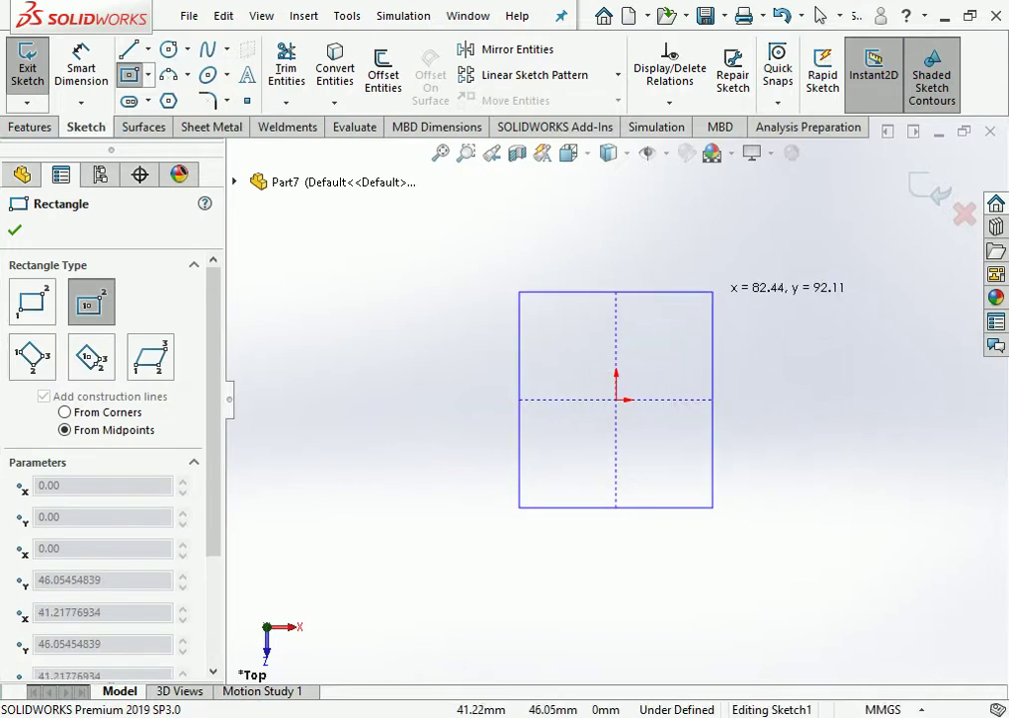
click(718, 291)
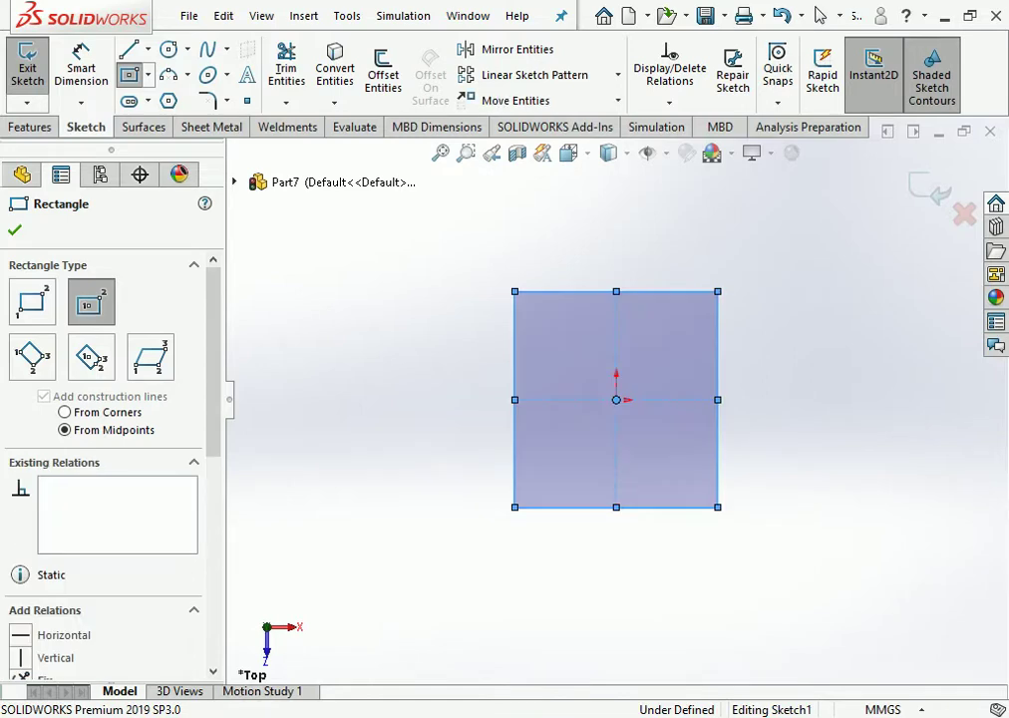
click(81, 60)
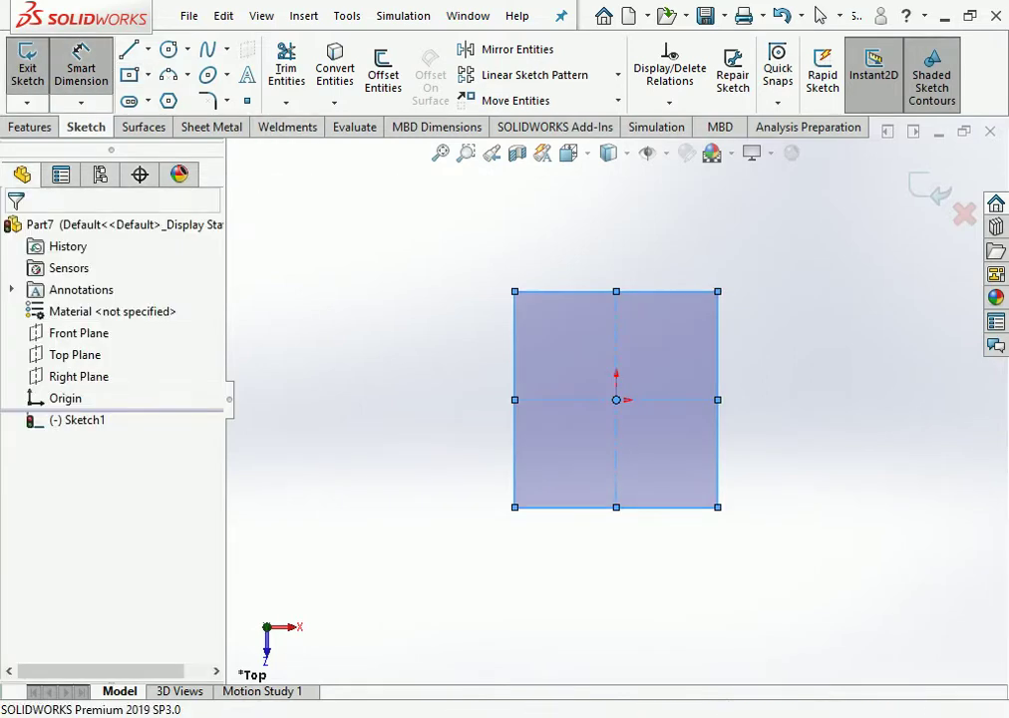
Dimension the rectangle's top and right edges to 100 mm each, forming a 100 × 100 square.
click(598, 291)
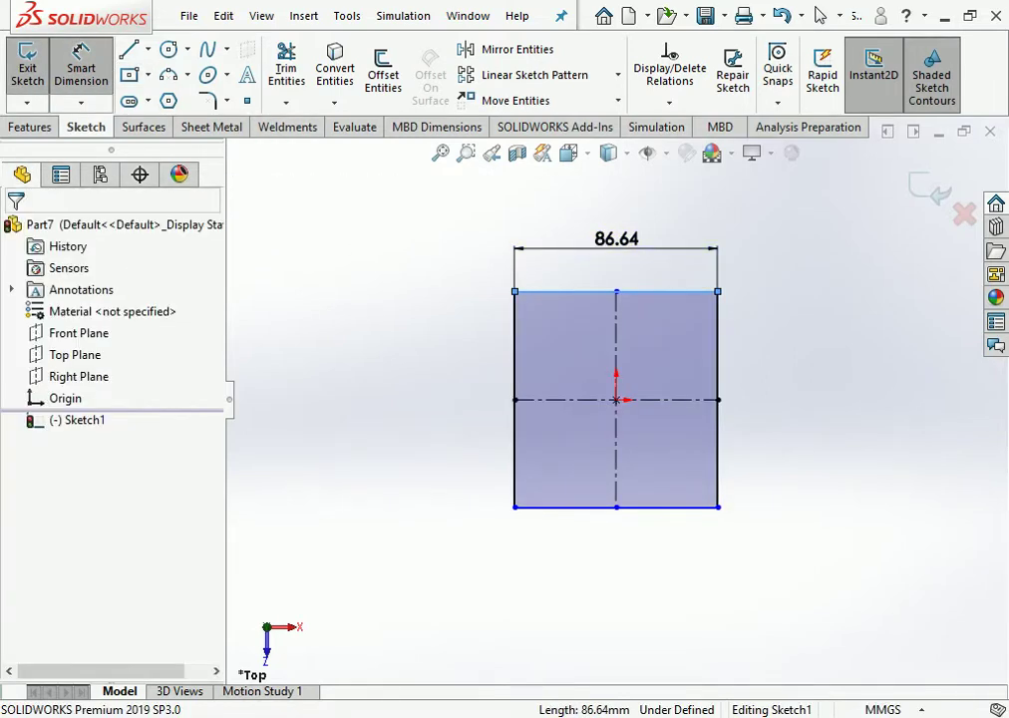
click(598, 239)
text(10)
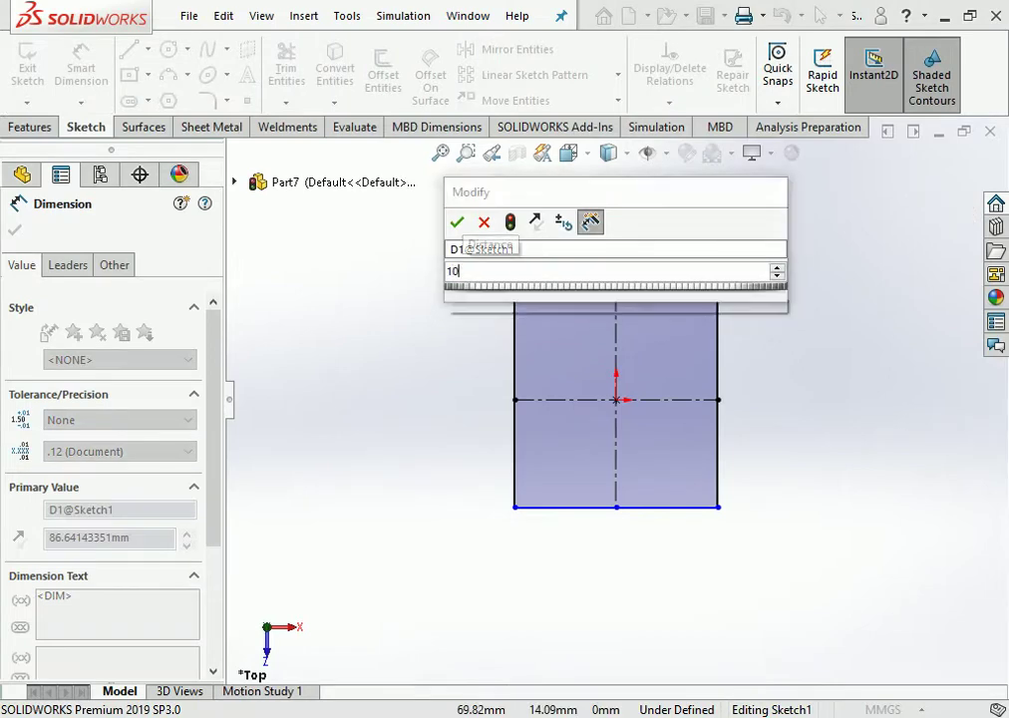
text(0)
key(Return)
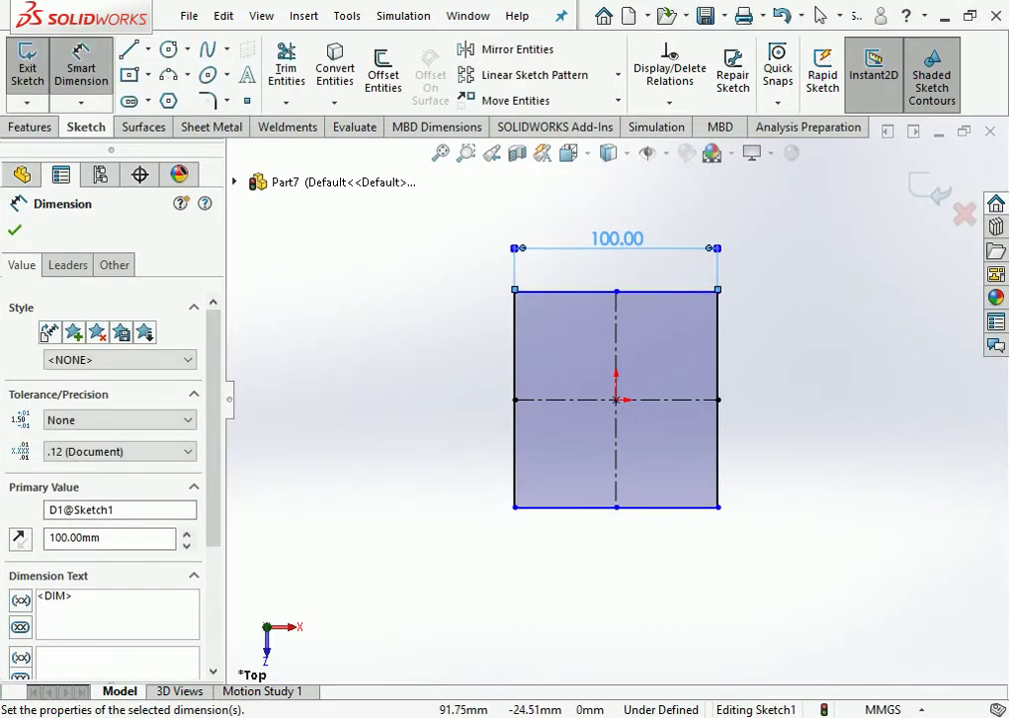
click(717, 379)
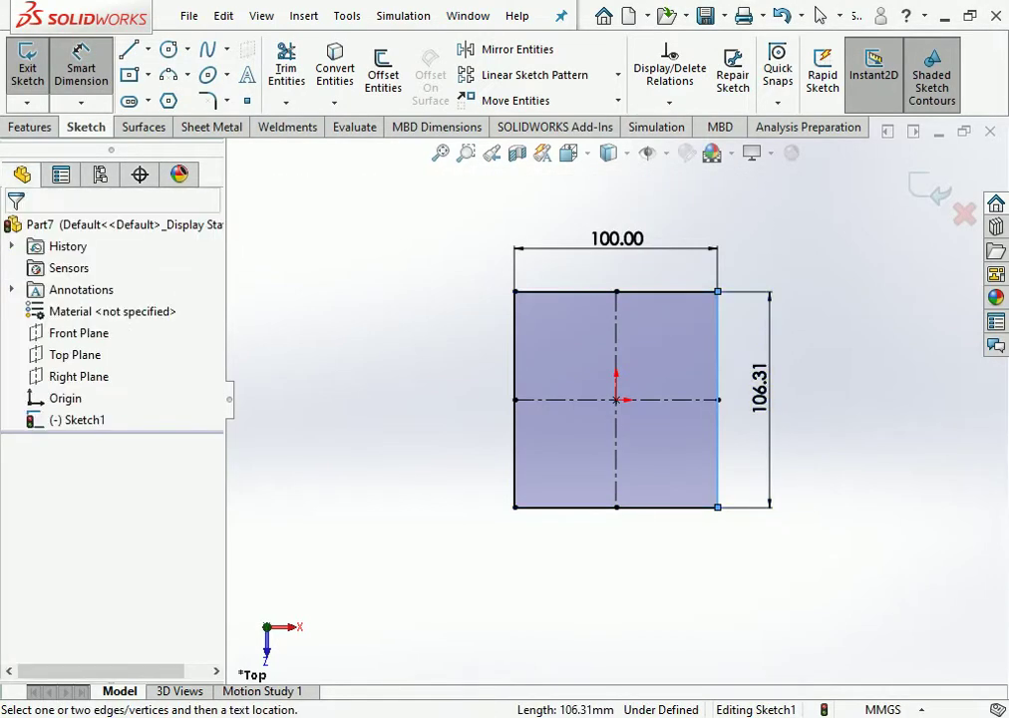
click(769, 399)
text(100)
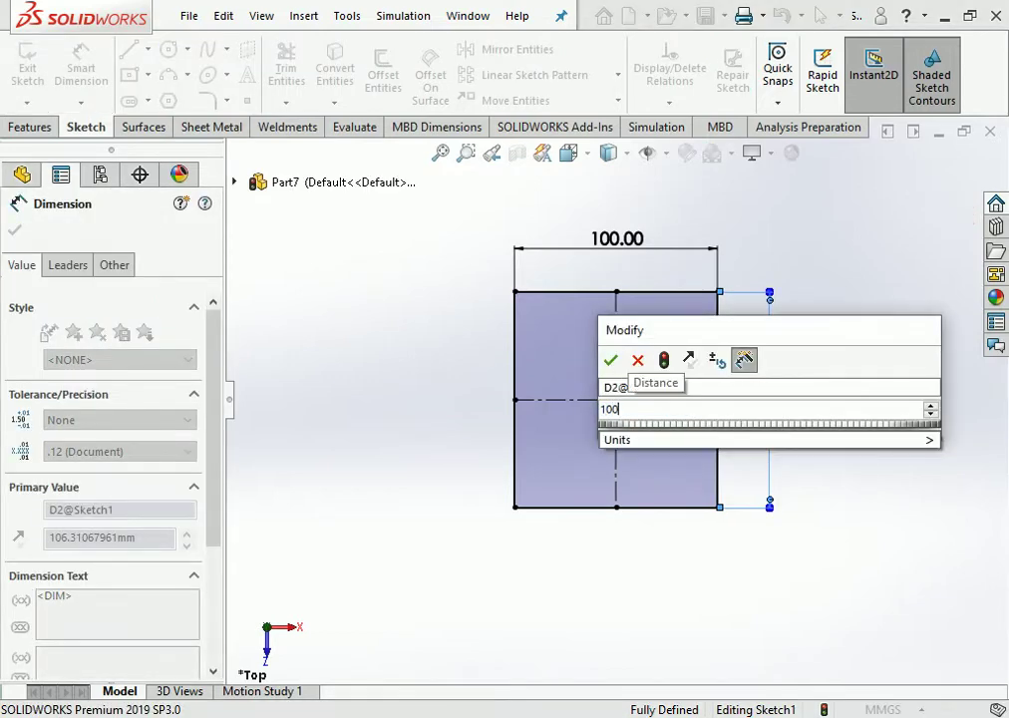
key(Return)
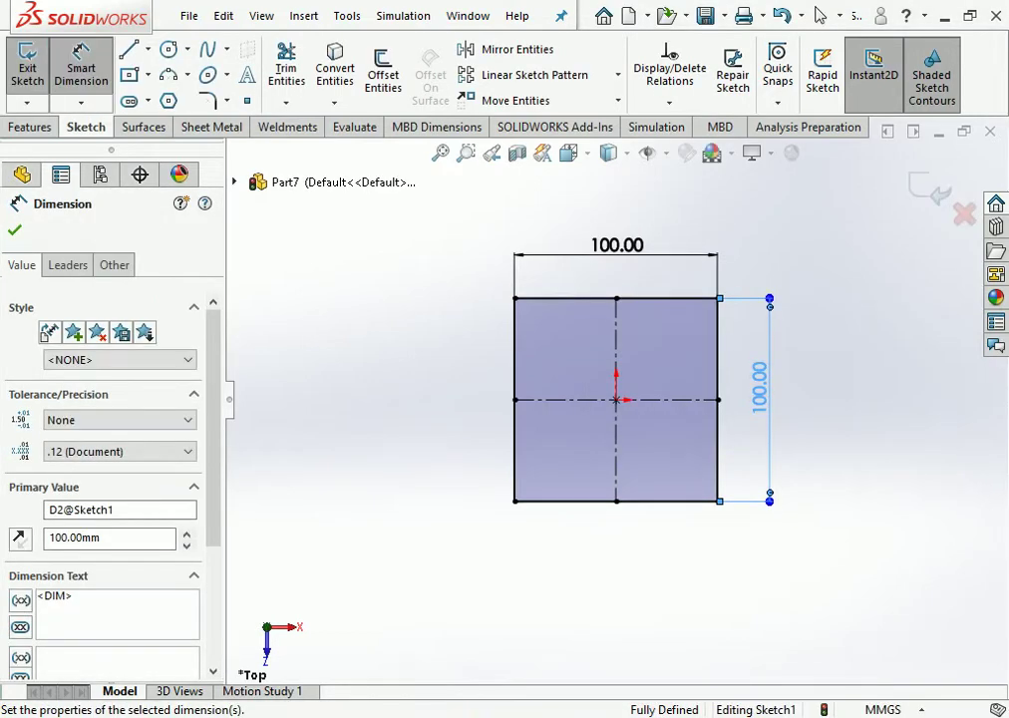
key(Escape)
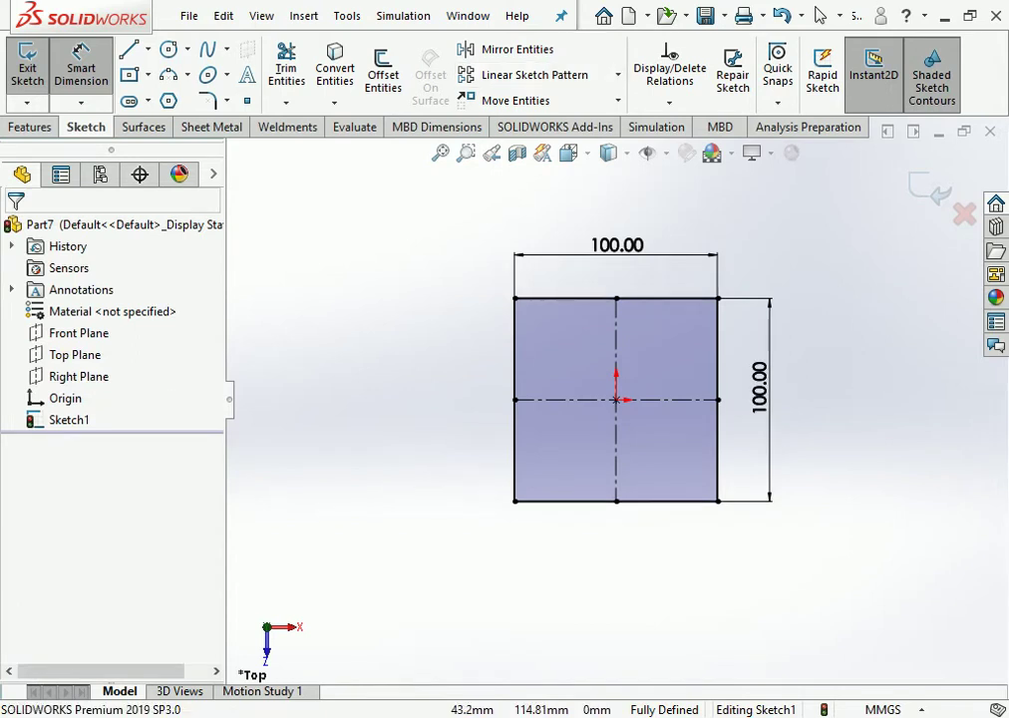
Offset the square's outline 20 mm inward to create a concentric inner square.
click(383, 69)
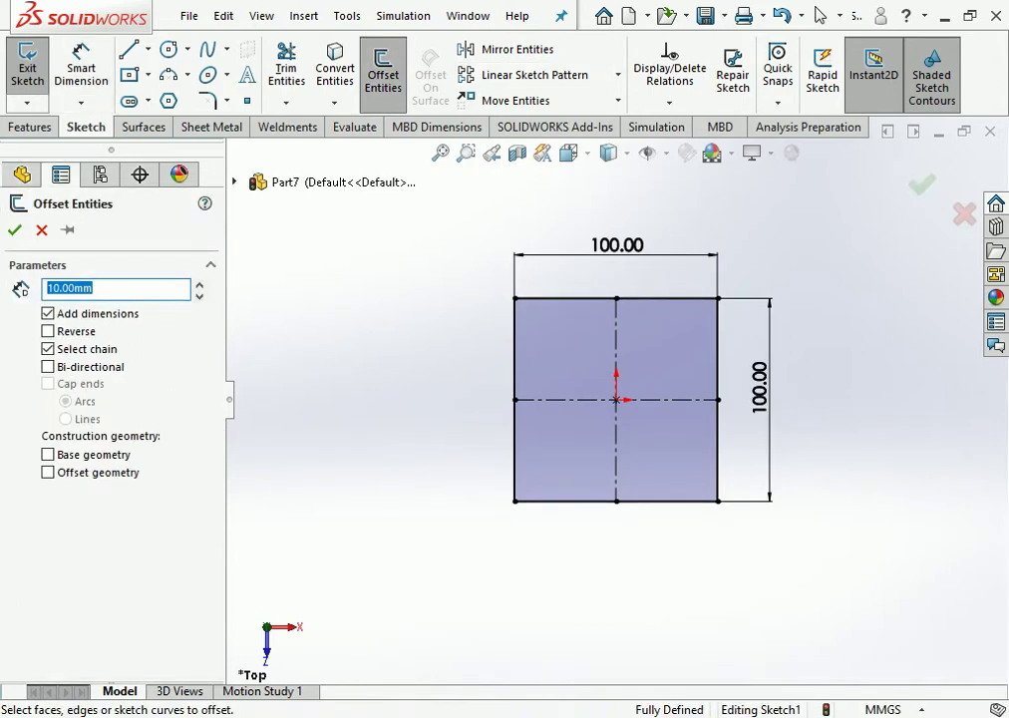
click(569, 297)
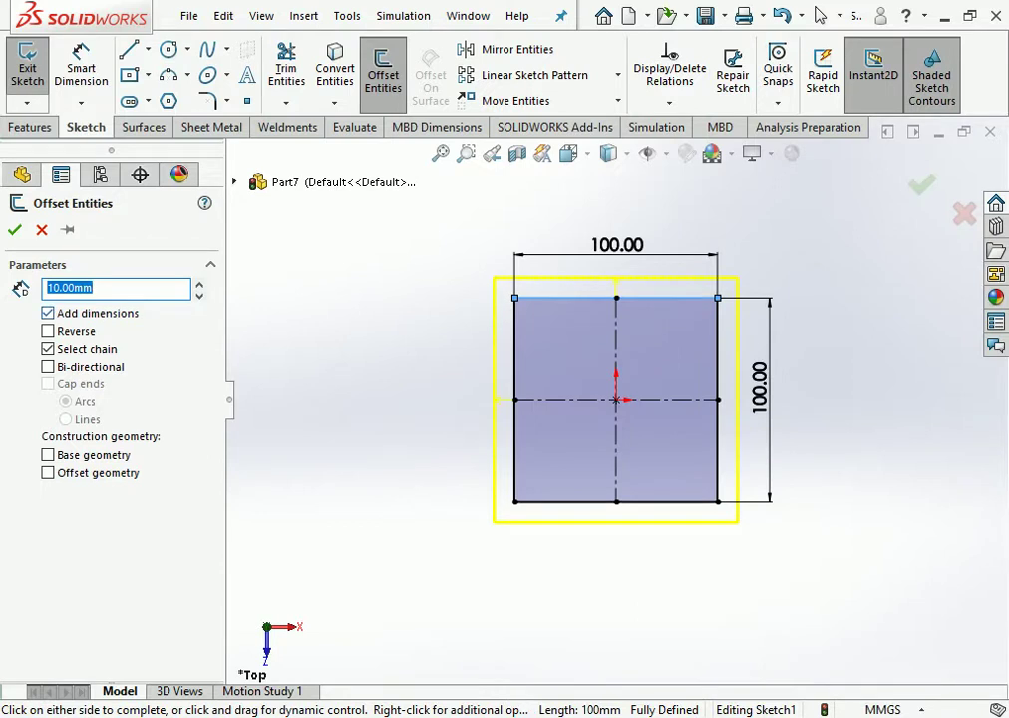
text(20)
key(Return)
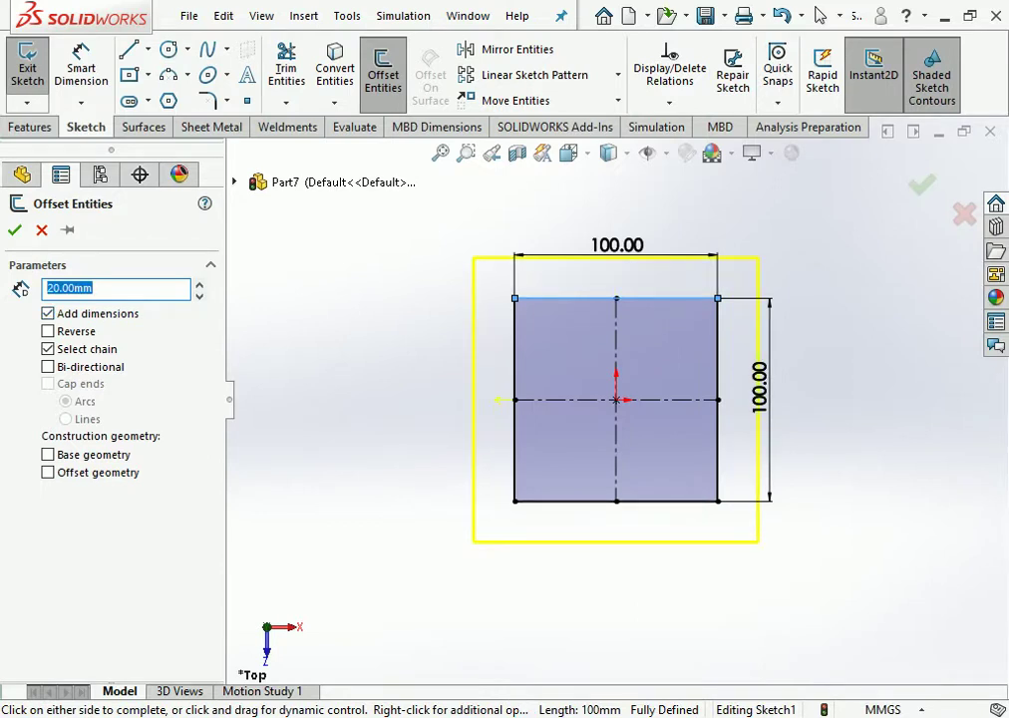
click(48, 331)
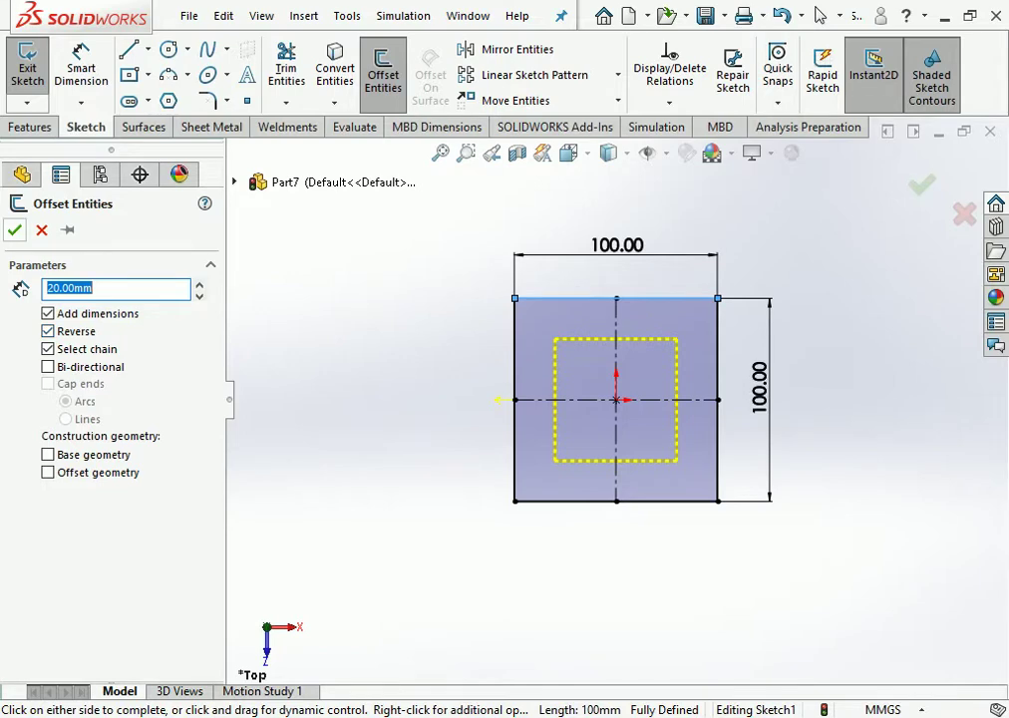
key(Return)
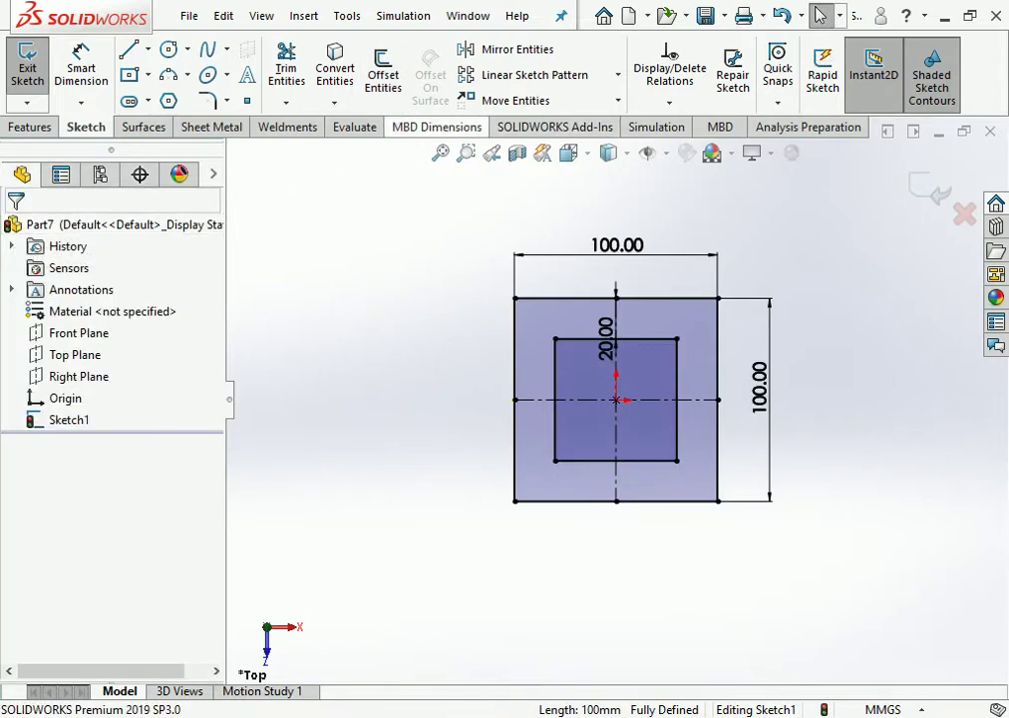
Extend the inner square's top and bottom edges to the outer left edge, then delete its left side.
click(286, 103)
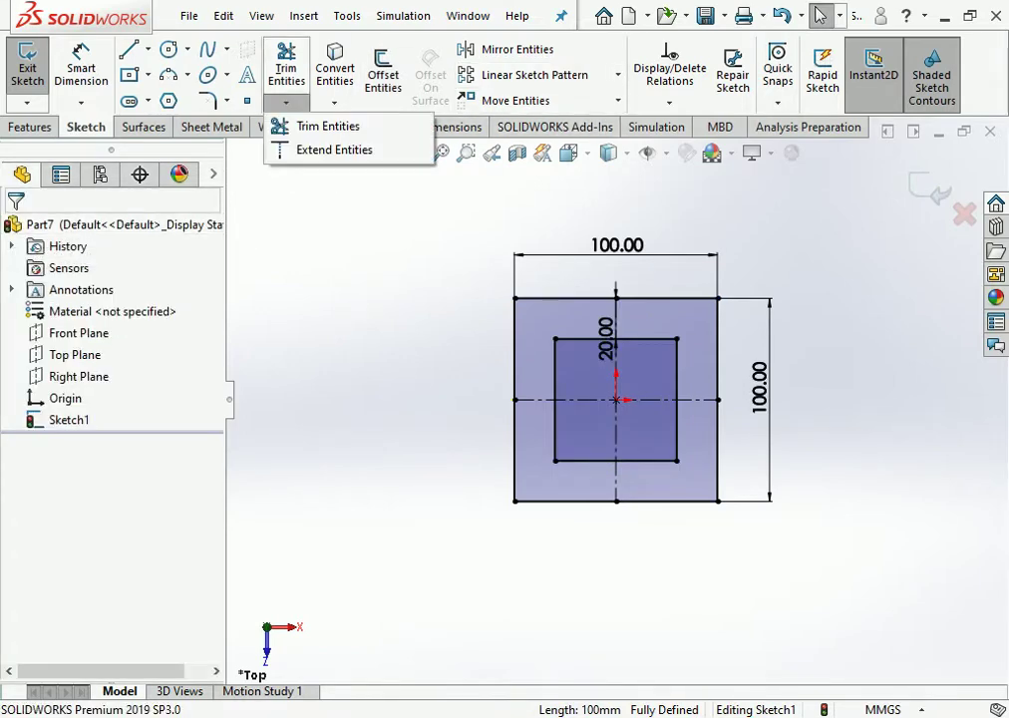
click(327, 126)
click(599, 339)
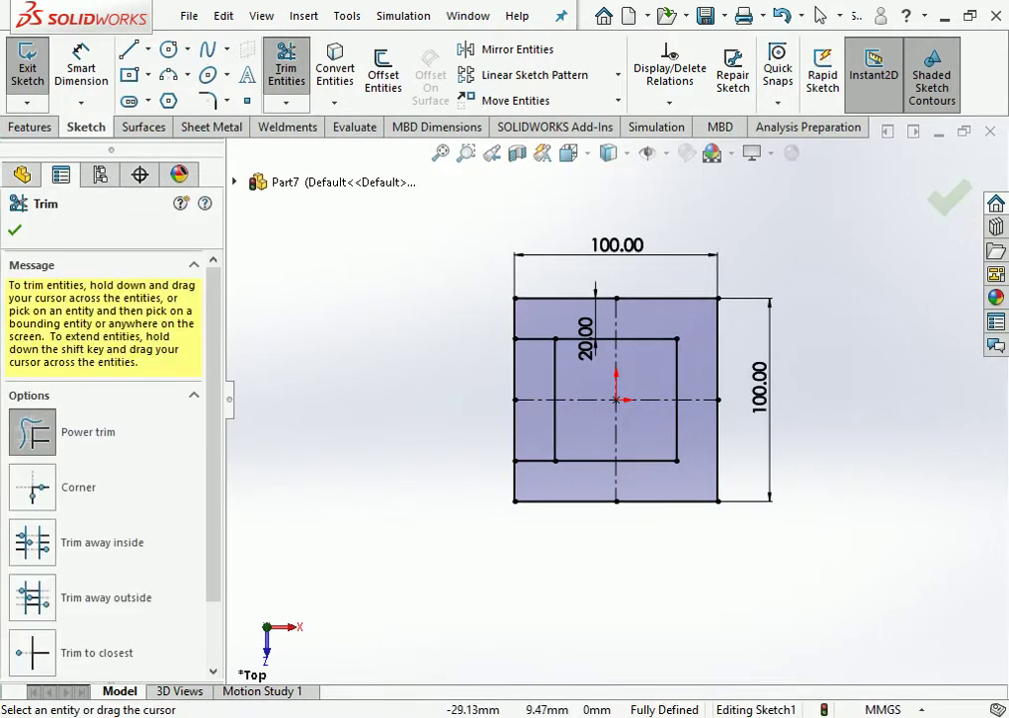
click(554, 381)
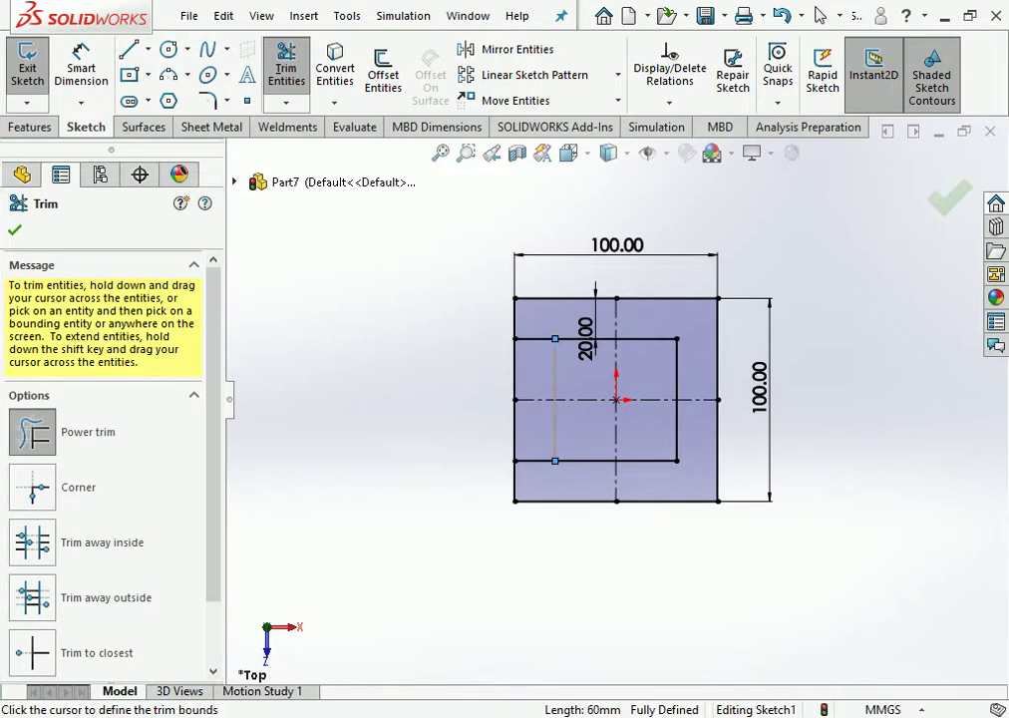
click(819, 15)
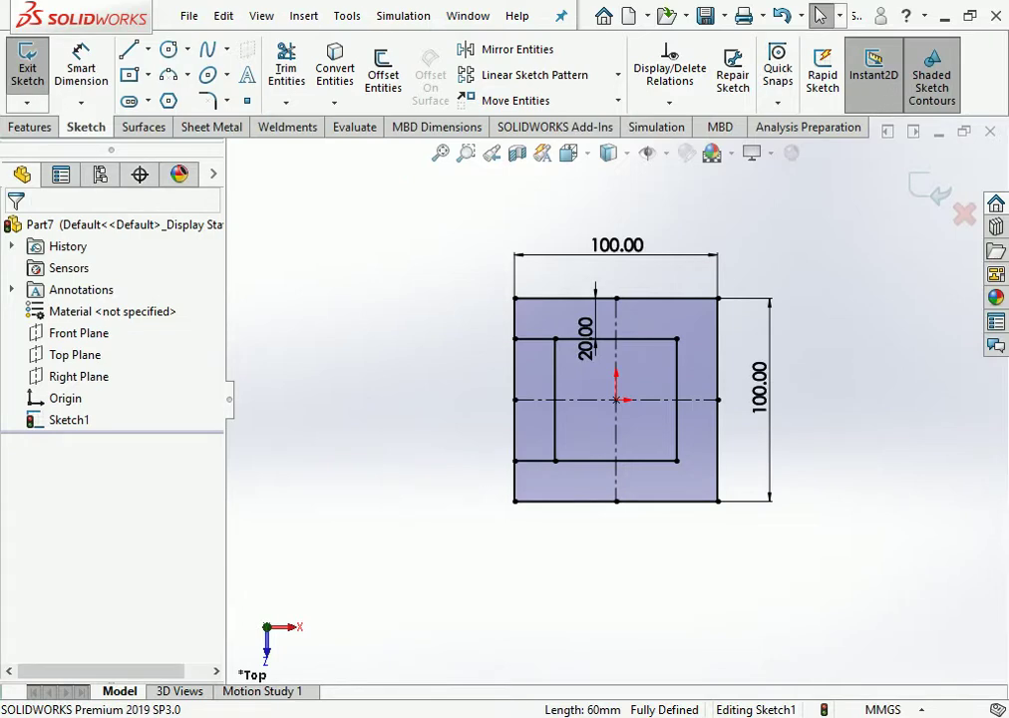
click(554, 379)
key(Delete)
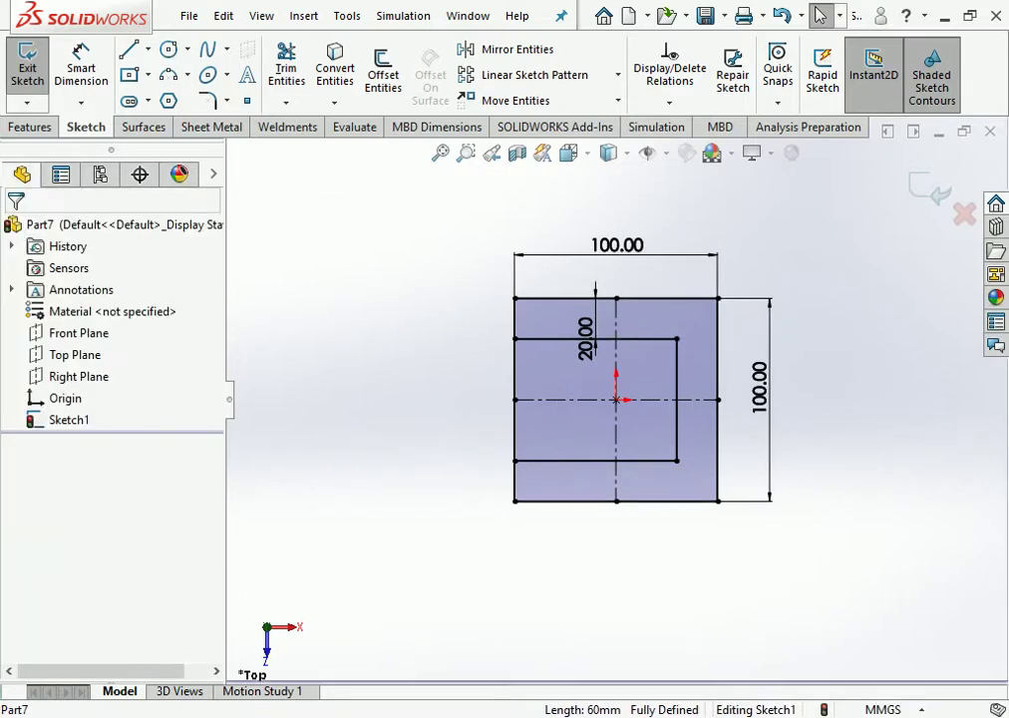
click(286, 67)
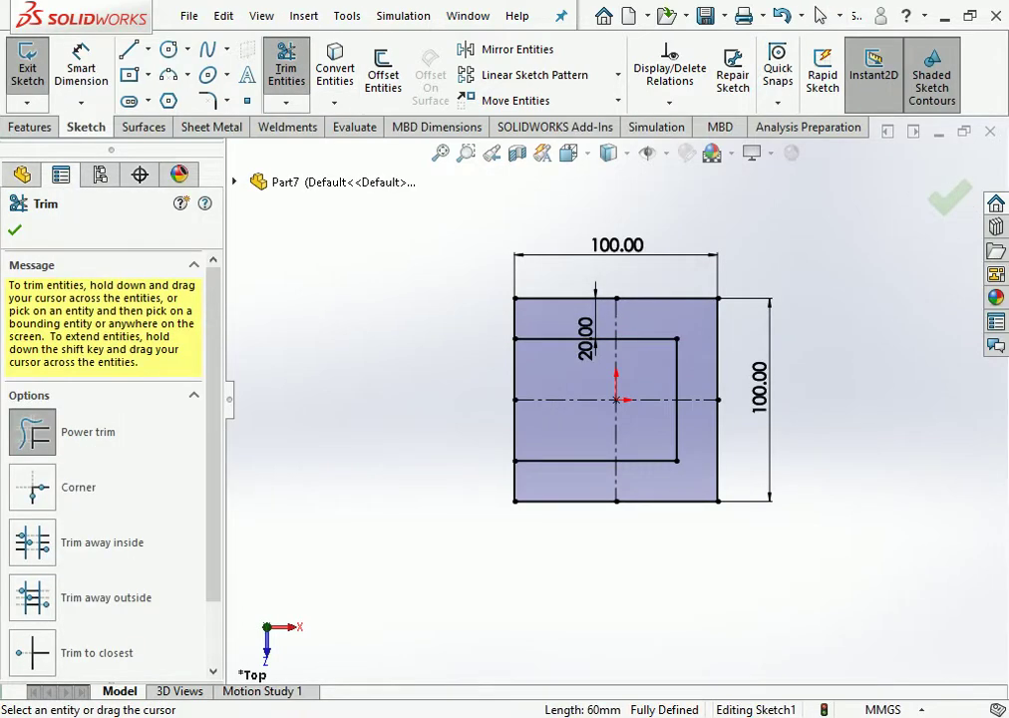
Change the overall width dimension from 100 mm to 80 mm.
click(819, 15)
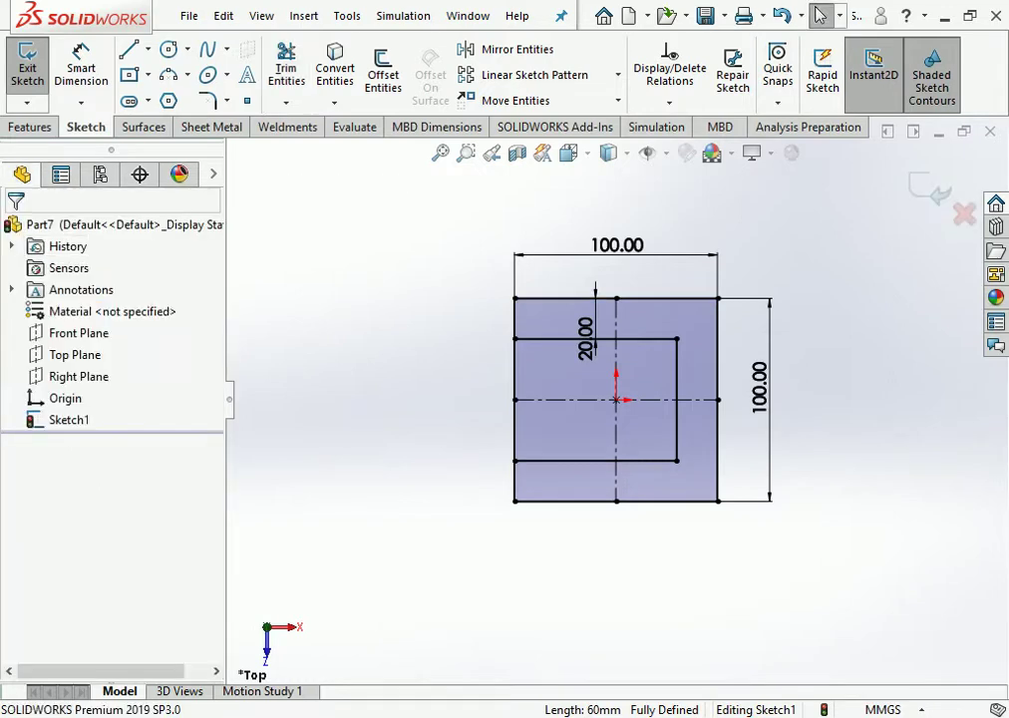
click(618, 245)
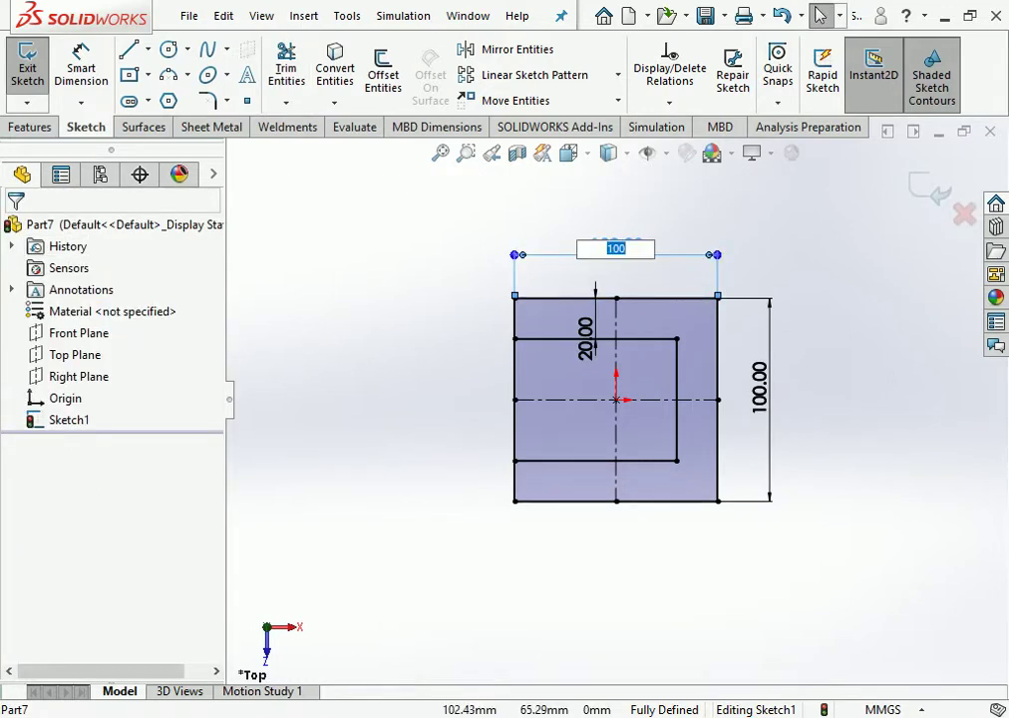
text(80)
key(Return)
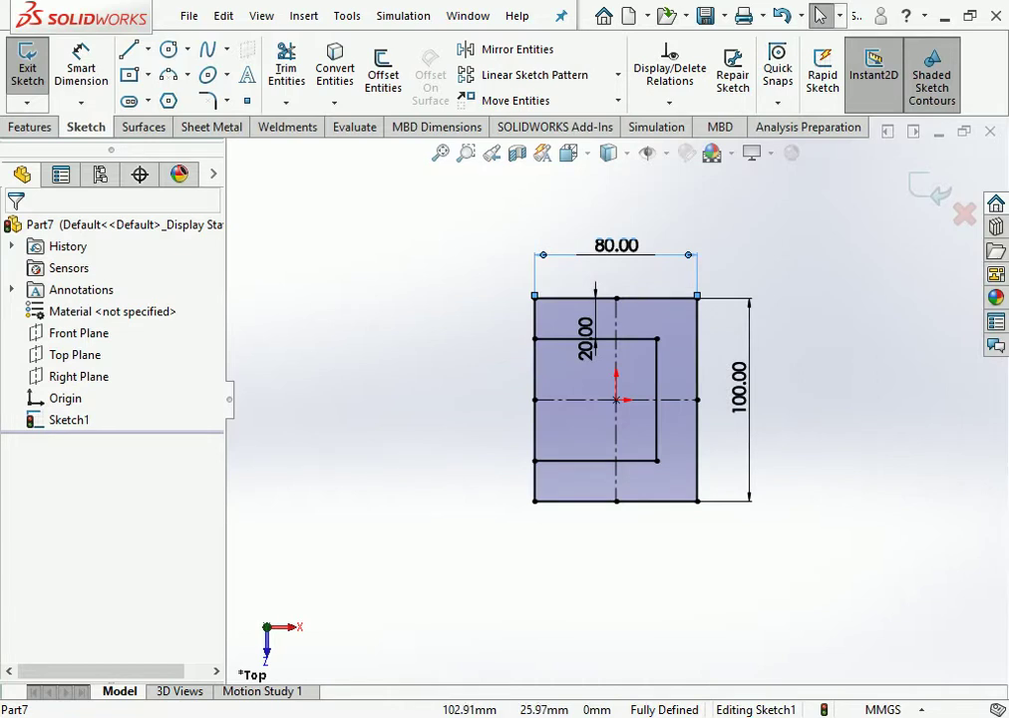
key(Escape)
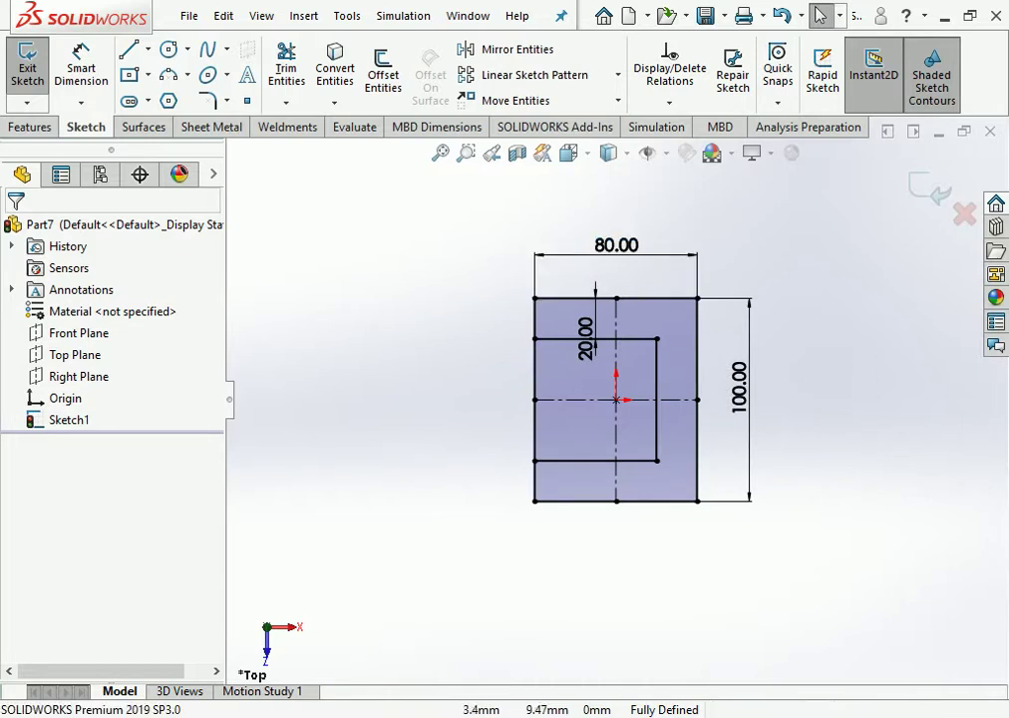
Trim the middle of the outer left edge to leave a C-shaped profile, previewed as a 10 mm extrusion.
click(287, 70)
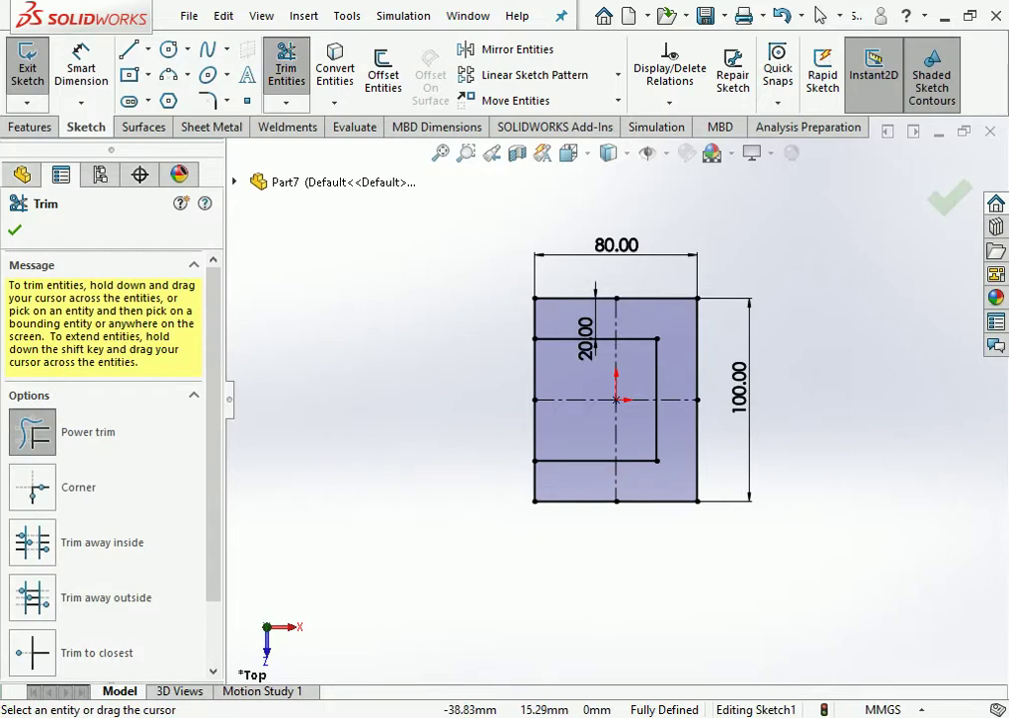
drag(538, 368, 559, 369)
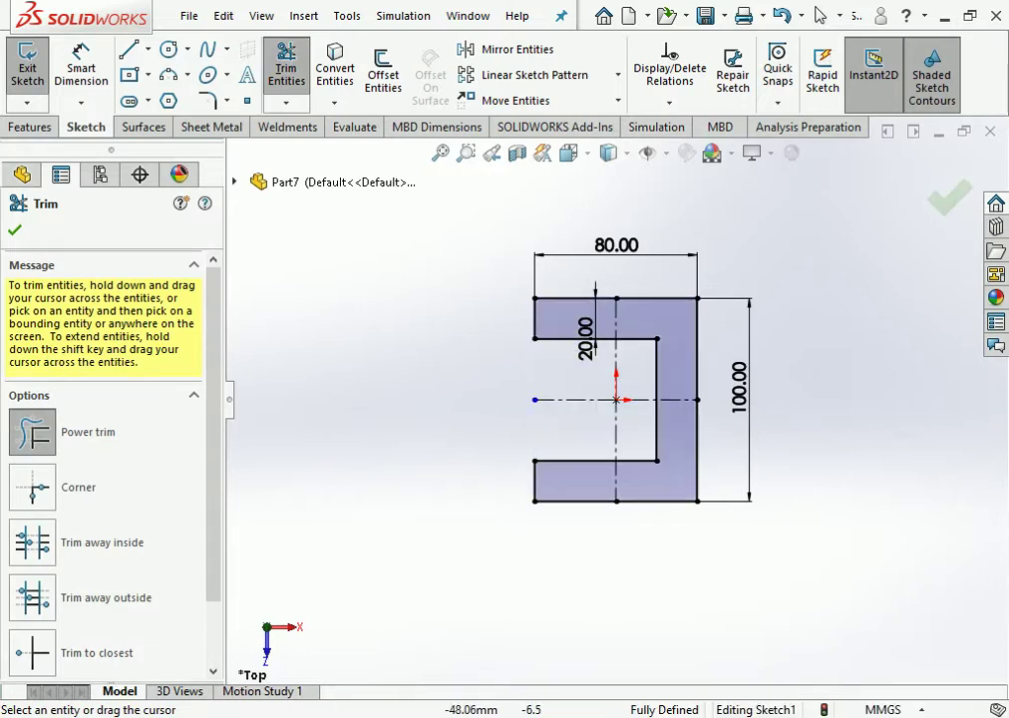
click(819, 15)
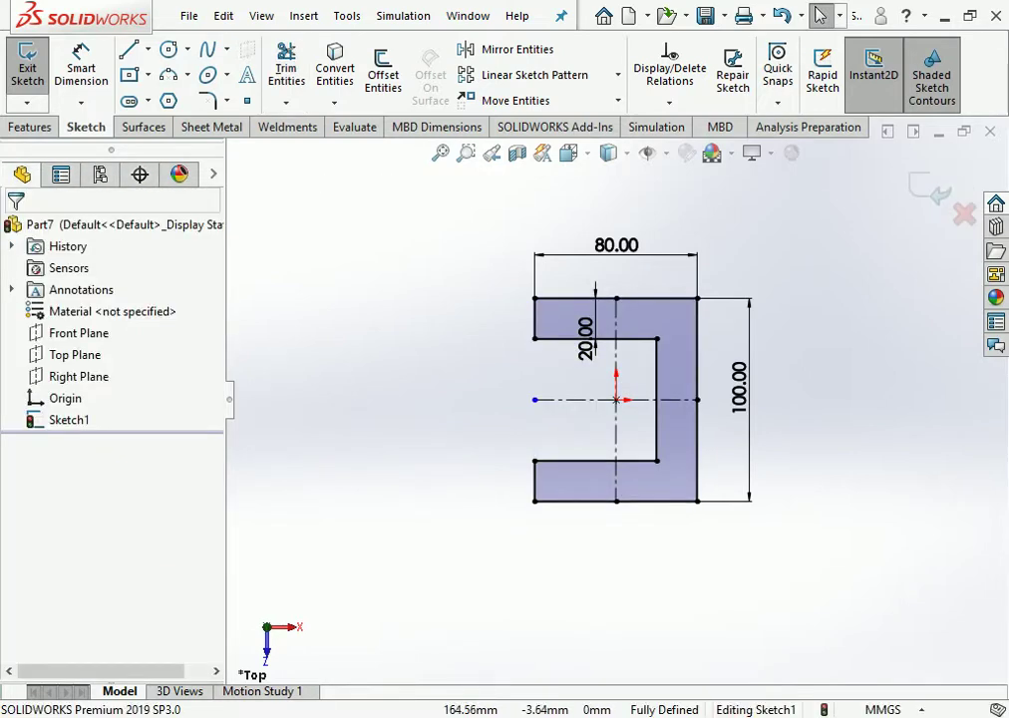
scroll(898, 282, down, 1)
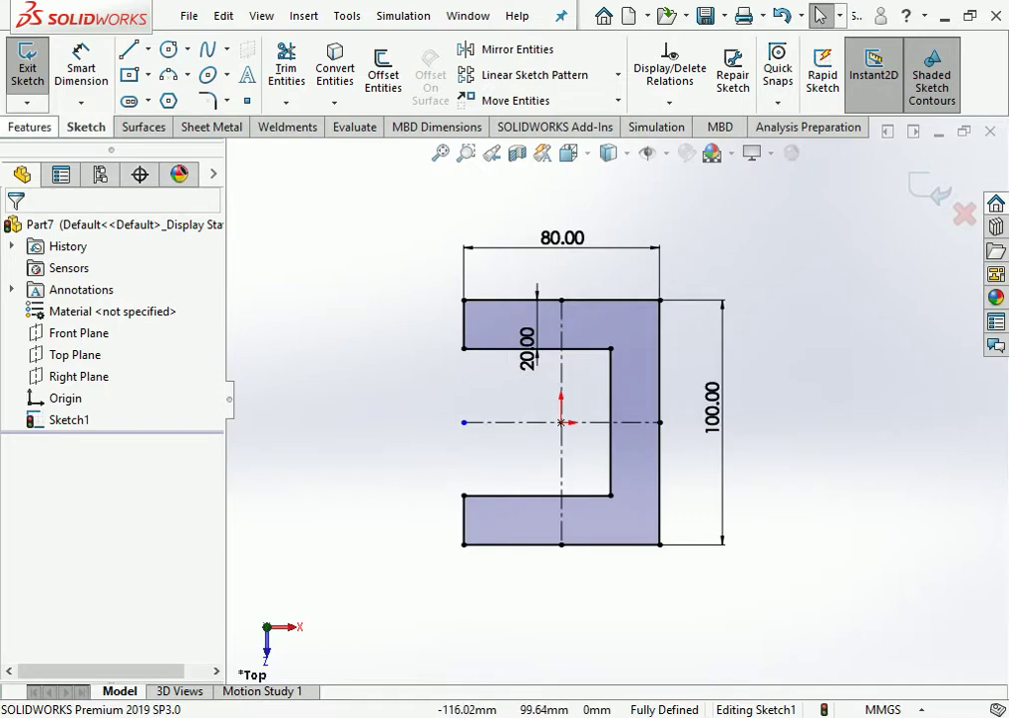
click(29, 126)
click(35, 70)
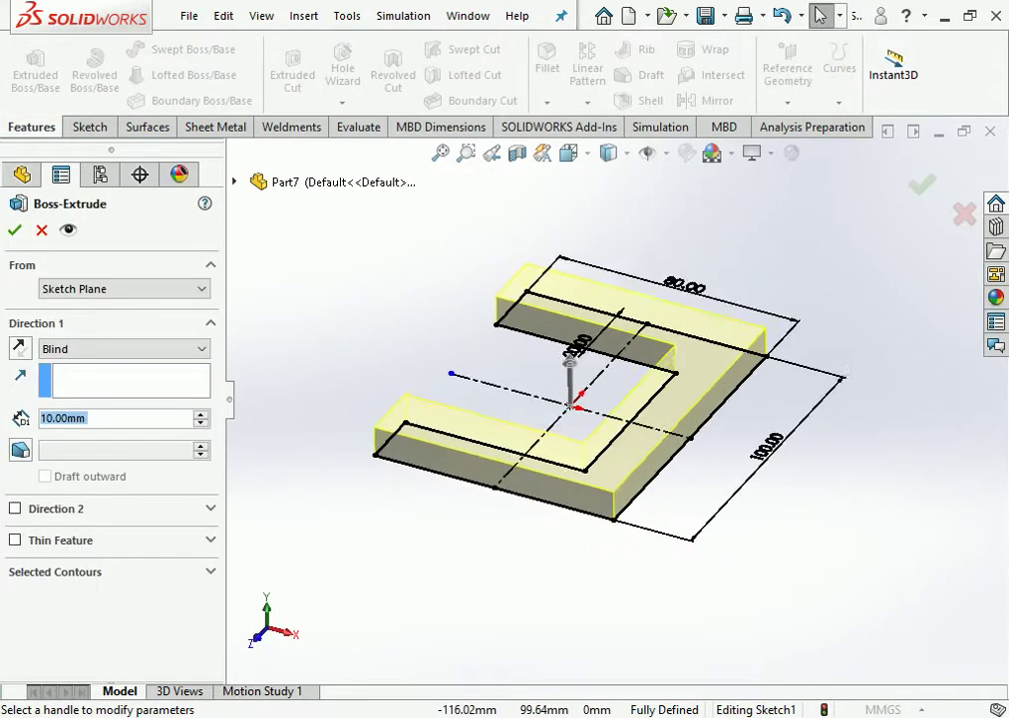
Extrude the C profile Mid Plane to an 80 mm depth as Boss-Extrude1.
click(123, 348)
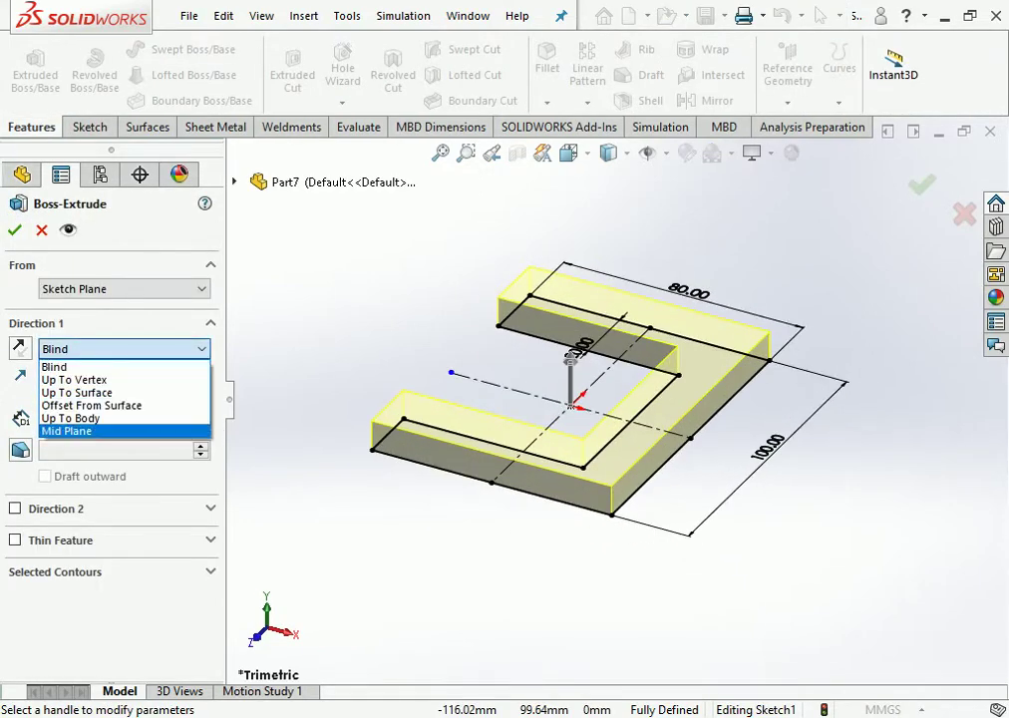
click(66, 430)
scroll(118, 420, up, 1)
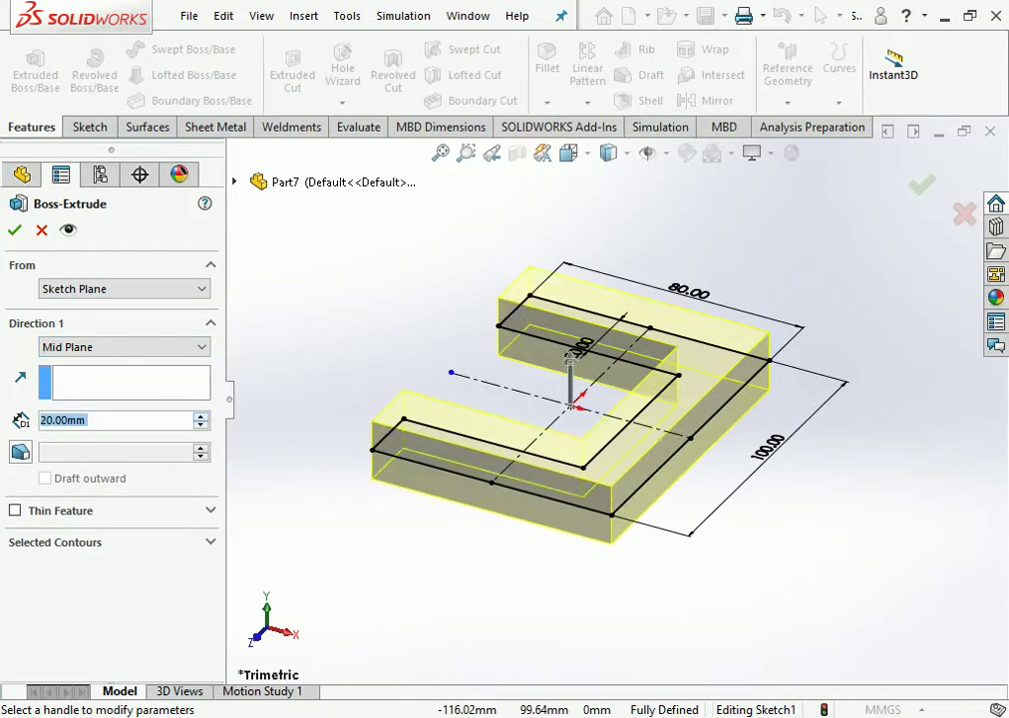
scroll(118, 420, up, 2)
scroll(118, 419, up, 2)
scroll(118, 419, up, 1)
scroll(118, 420, up, 1)
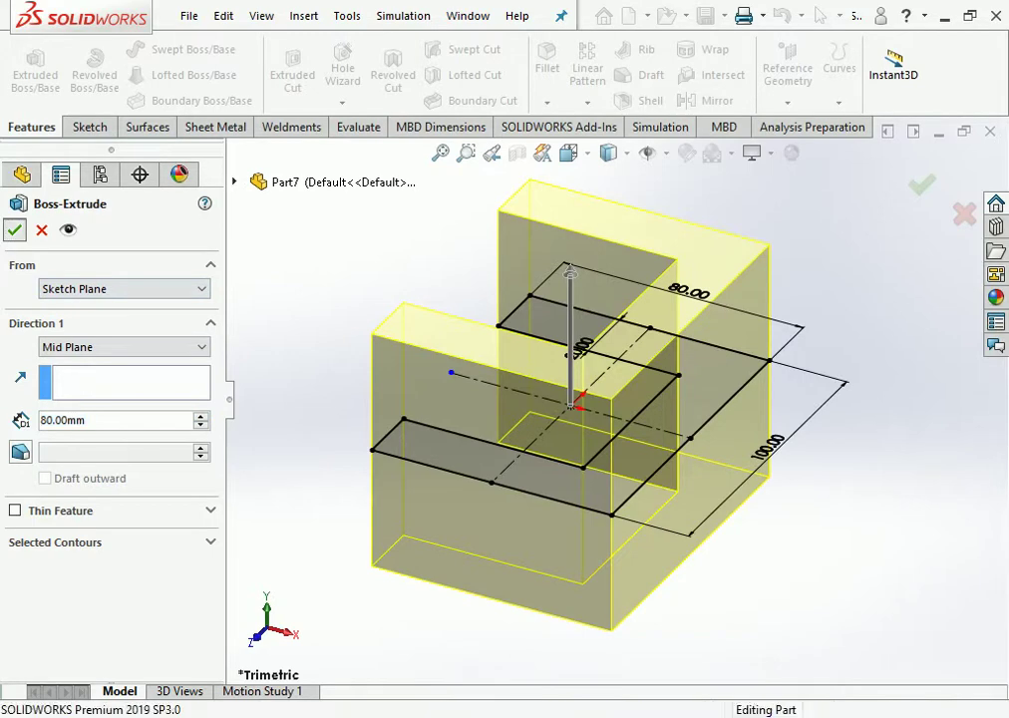
key(Return)
middle_drag(224, 502, 220, 488)
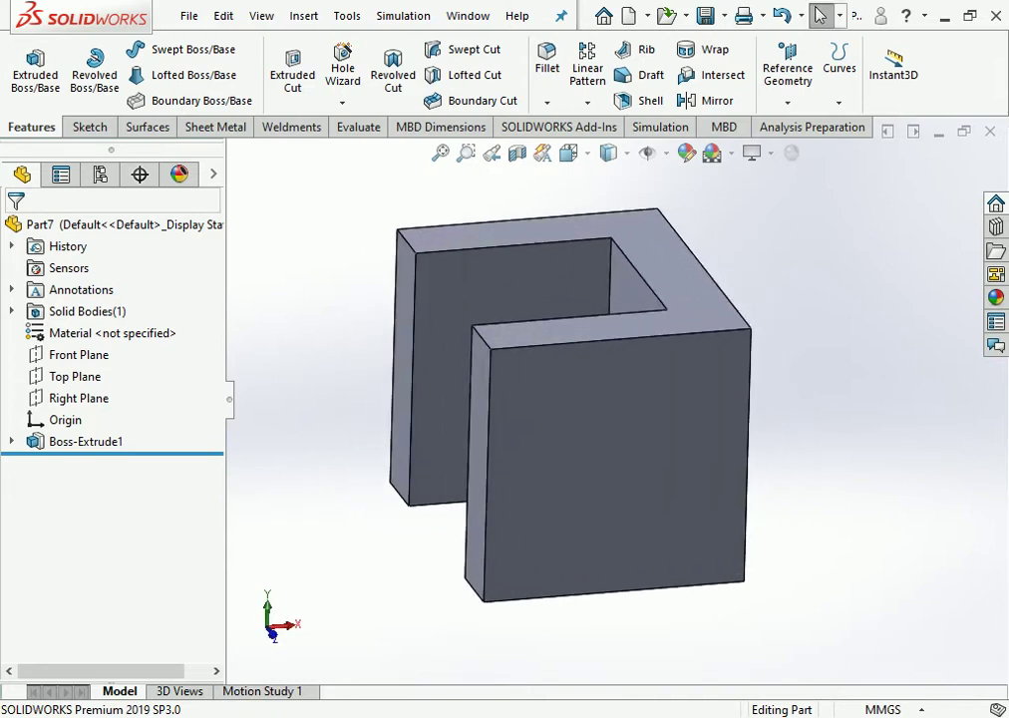
Round the four outer edges at the C's arm ends with 20 mm fillets.
click(480, 337)
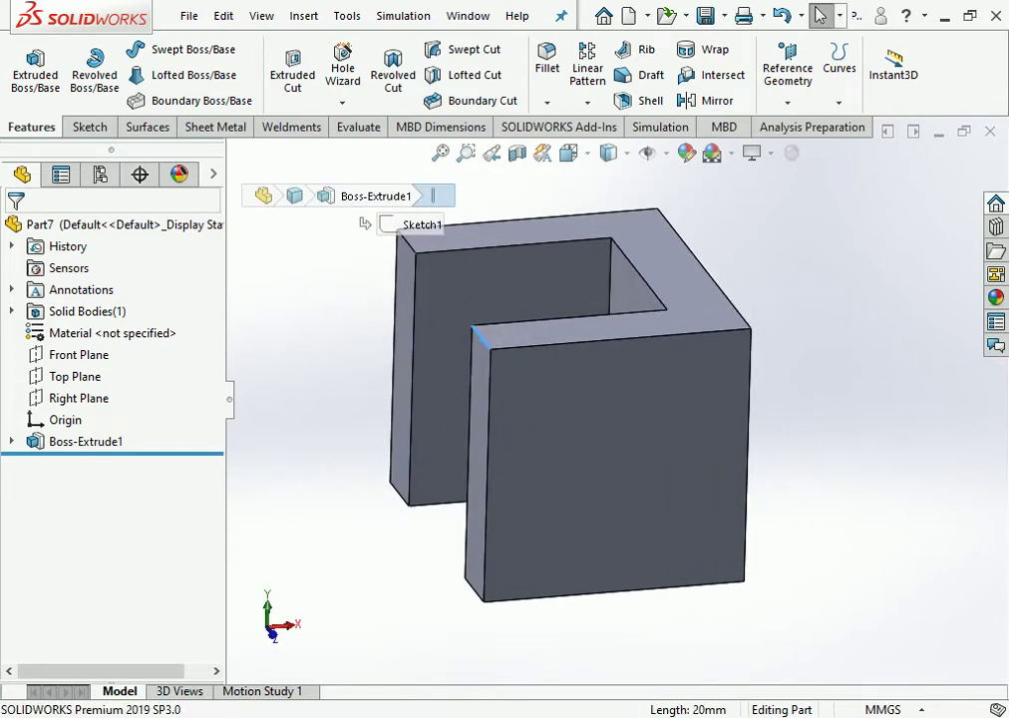
click(546, 62)
click(477, 578)
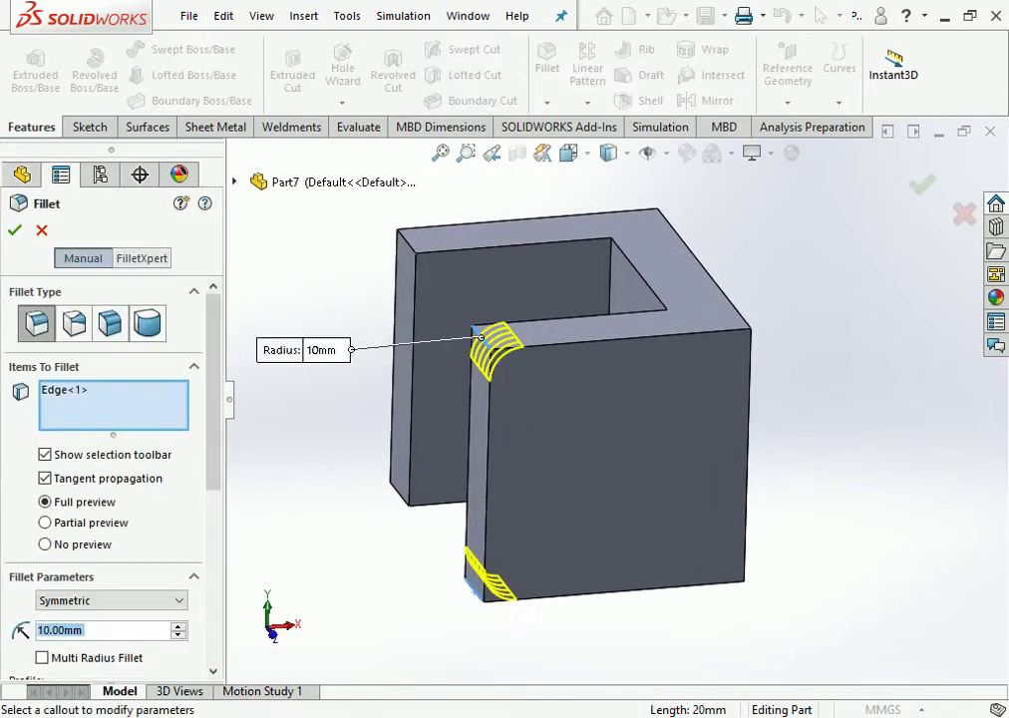
click(401, 483)
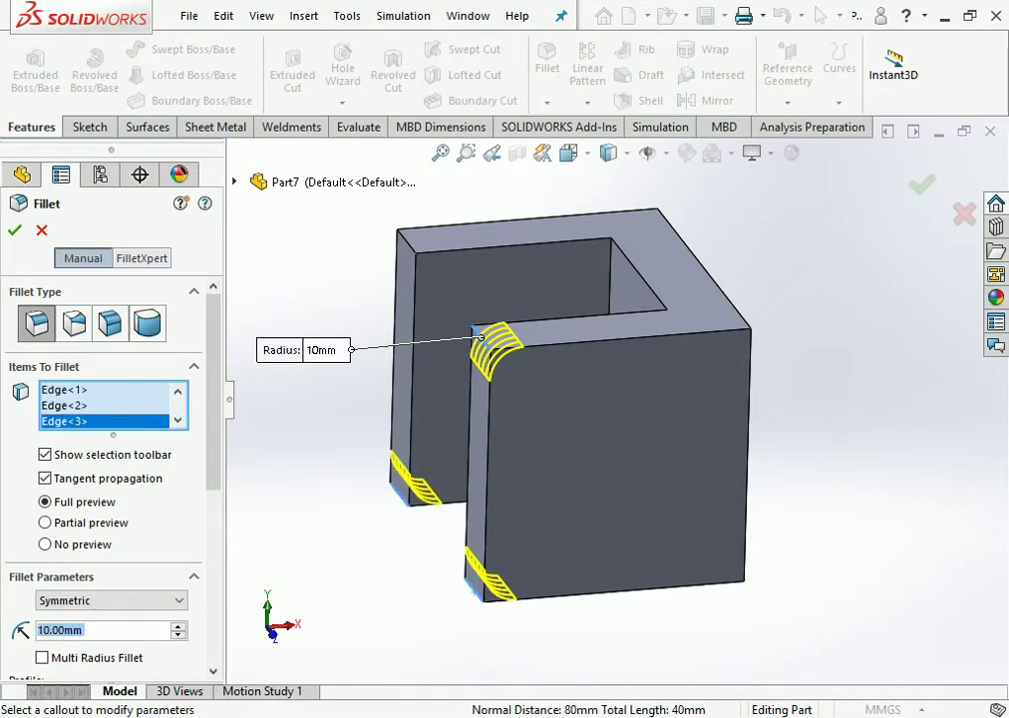
click(404, 244)
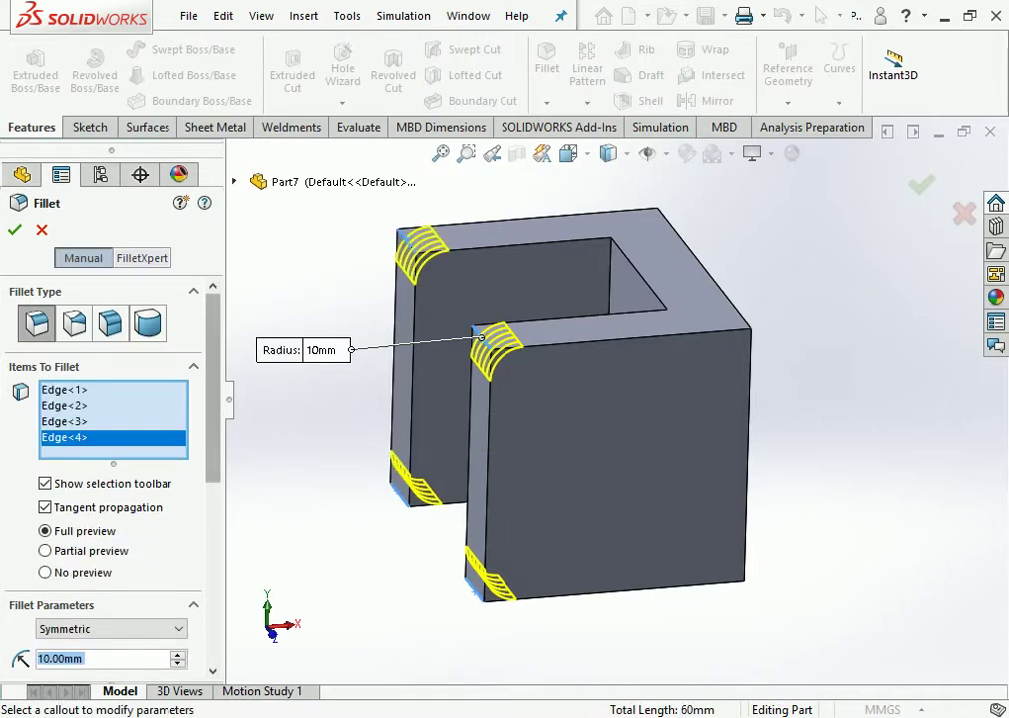
scroll(110, 449, down, 3)
click(179, 504)
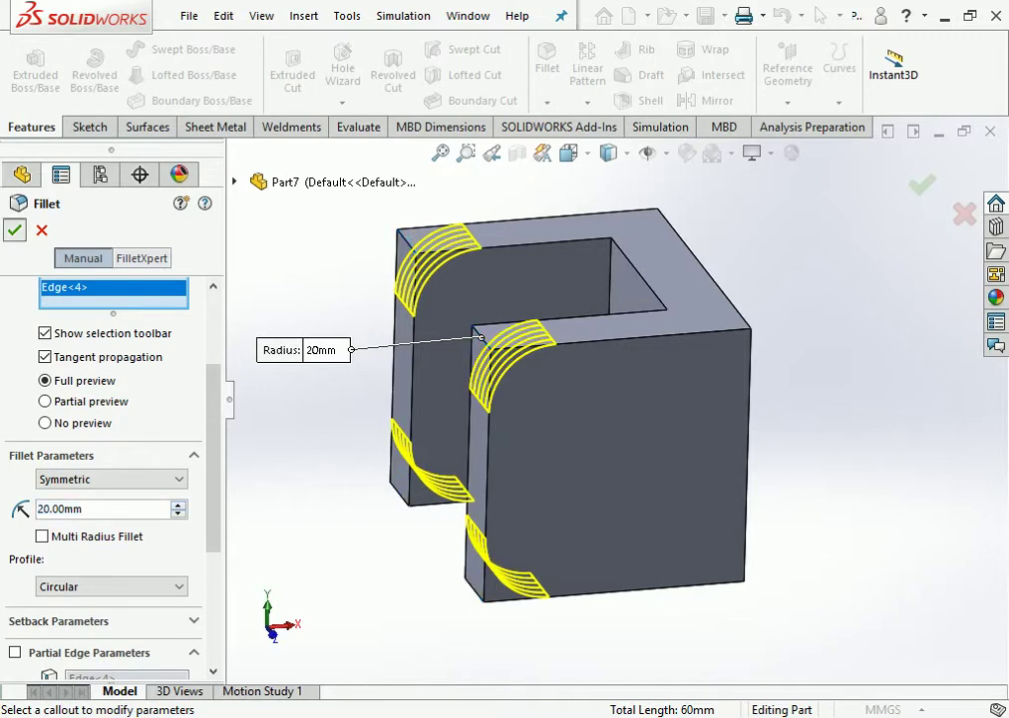
key(Return)
scroll(585, 399, up, 2)
middle_drag(225, 484, 221, 488)
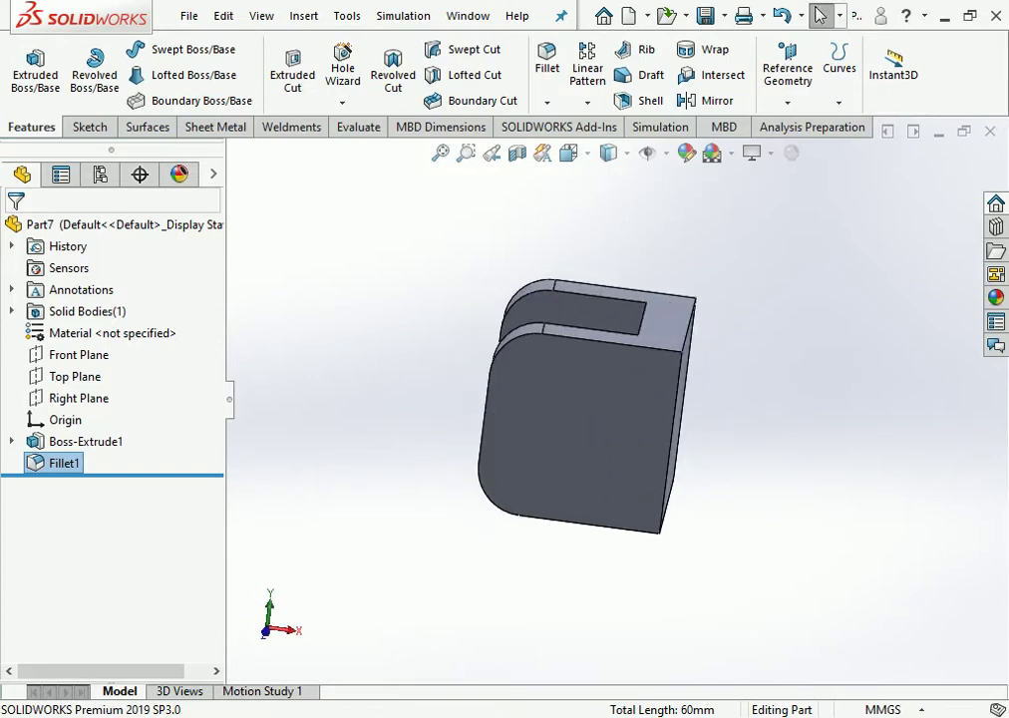
Start a new sketch on the Front Plane and view it face-on.
click(79, 355)
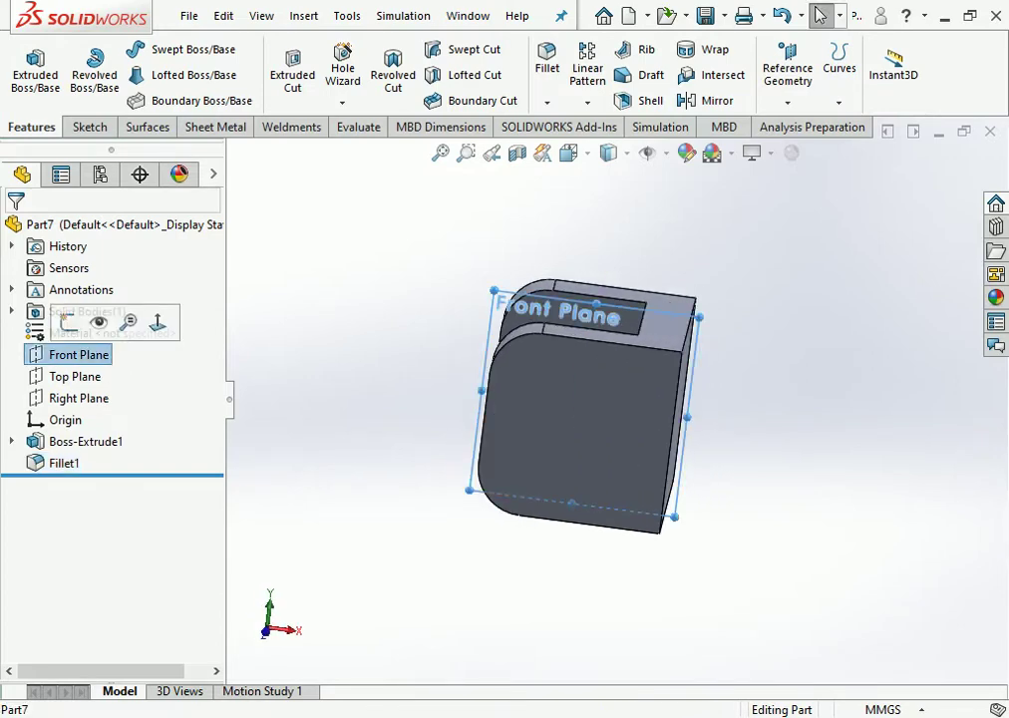
click(70, 322)
key(space)
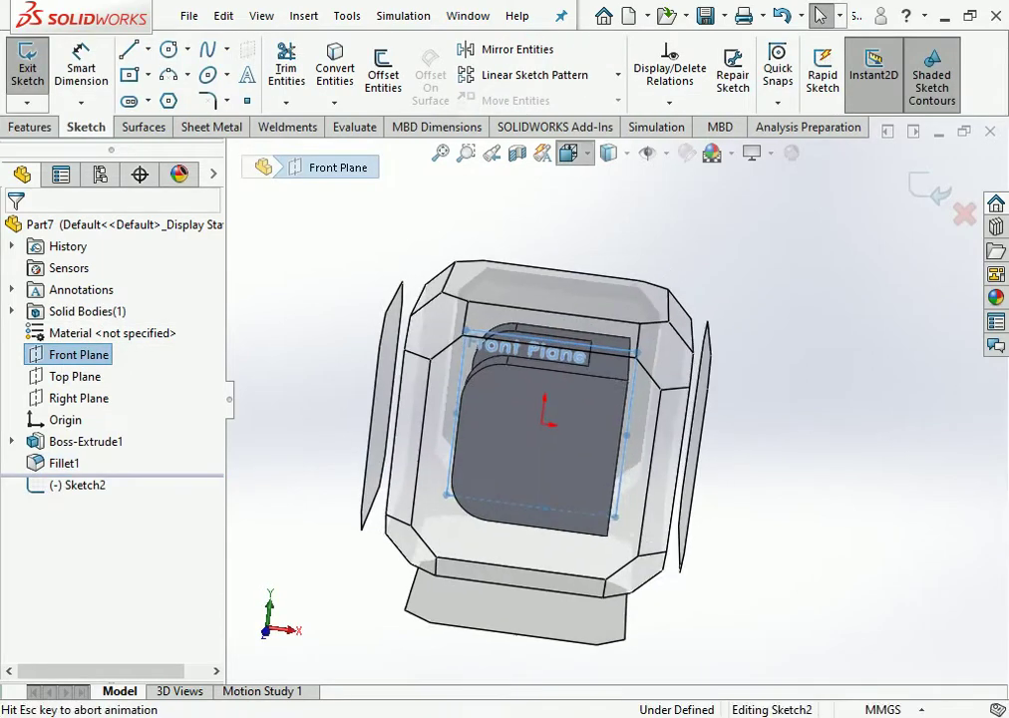
key(ctrl+8)
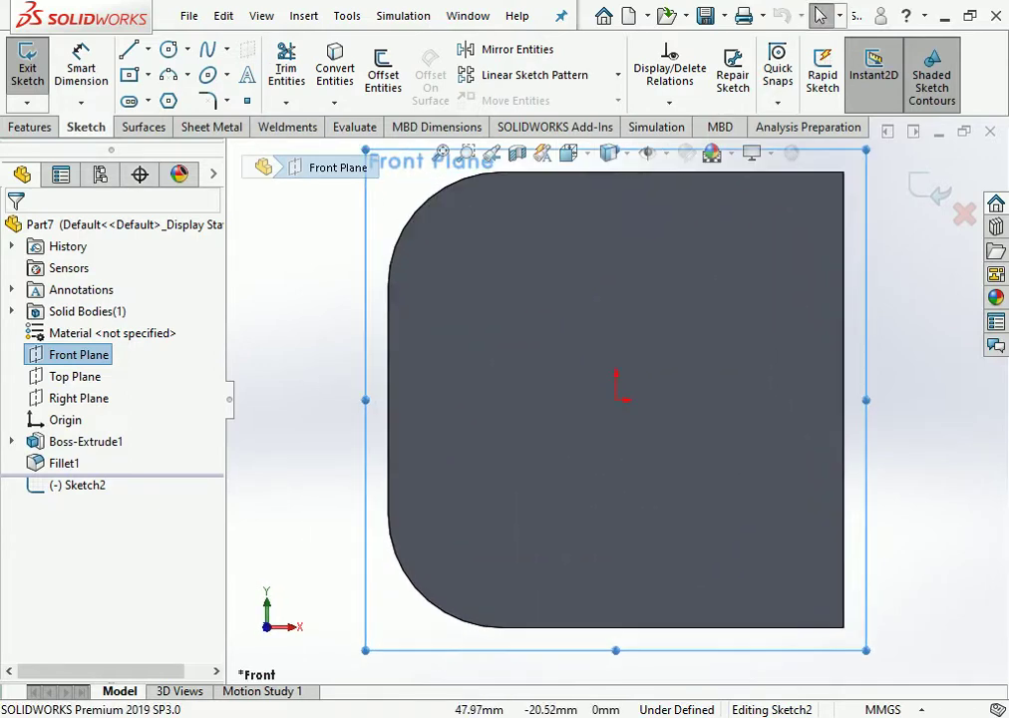
key(Escape)
Draw a horizontal construction centerline through the origin, spanning the bracket face edge to edge.
click(148, 49)
click(177, 98)
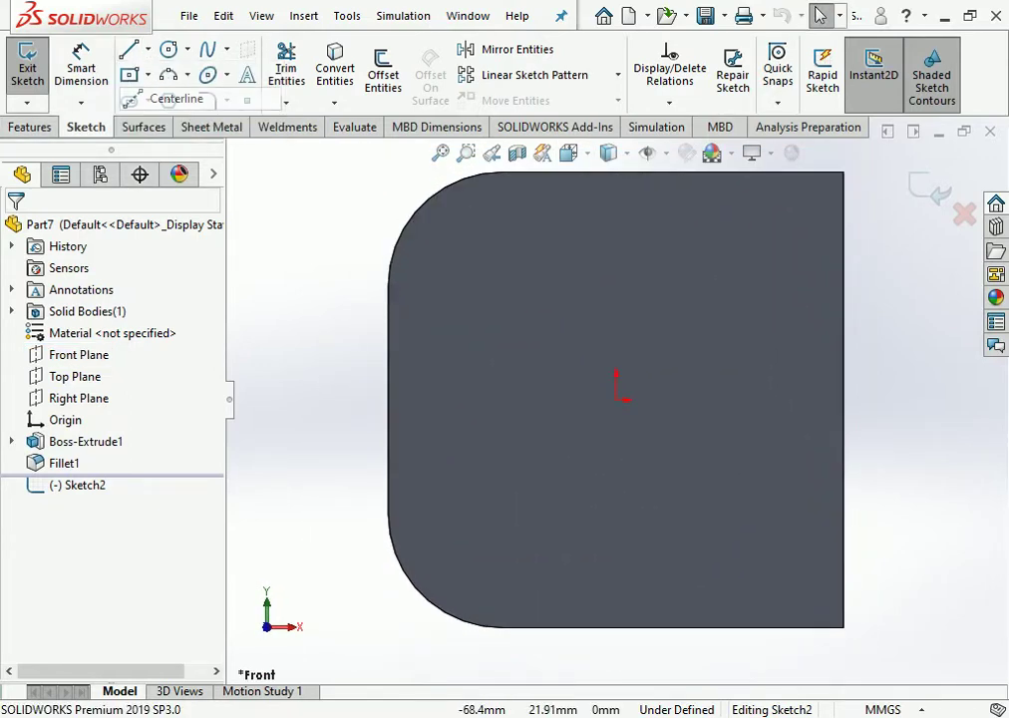
click(388, 398)
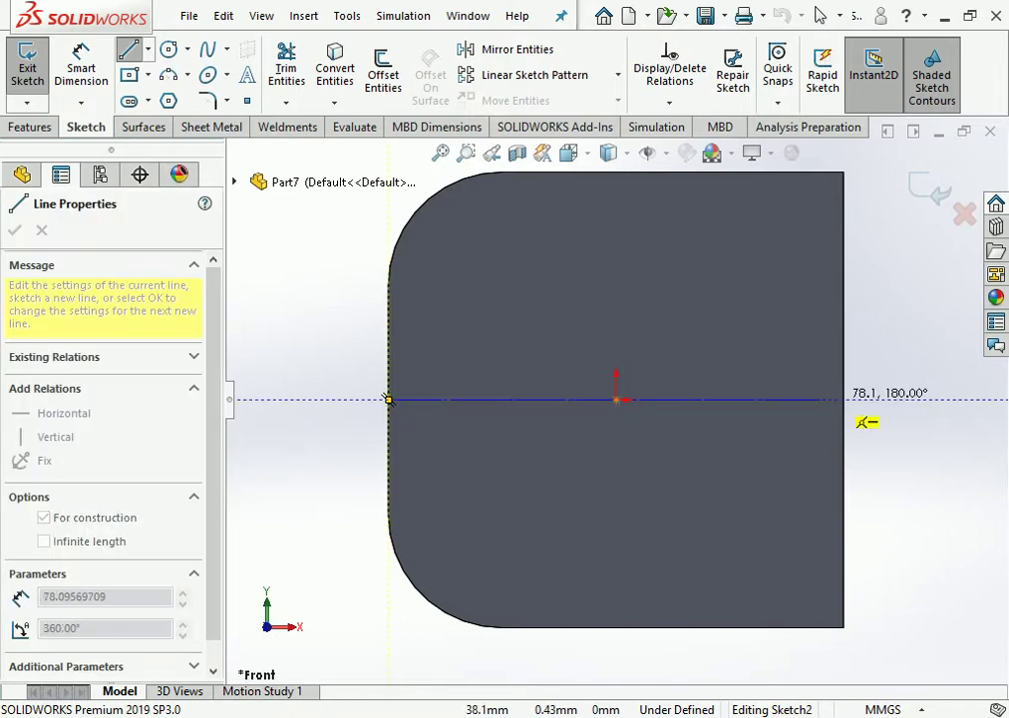
click(843, 398)
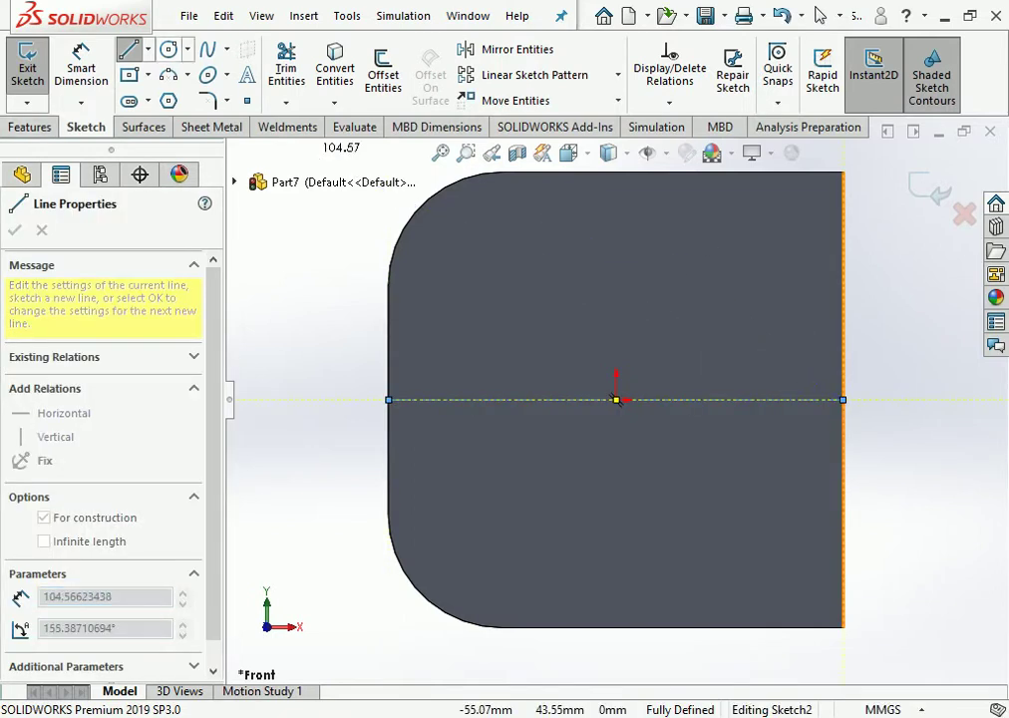
key(Escape)
Draw a circle on the centerline with its centre 20 mm from the block's left edge.
key(c)
click(509, 399)
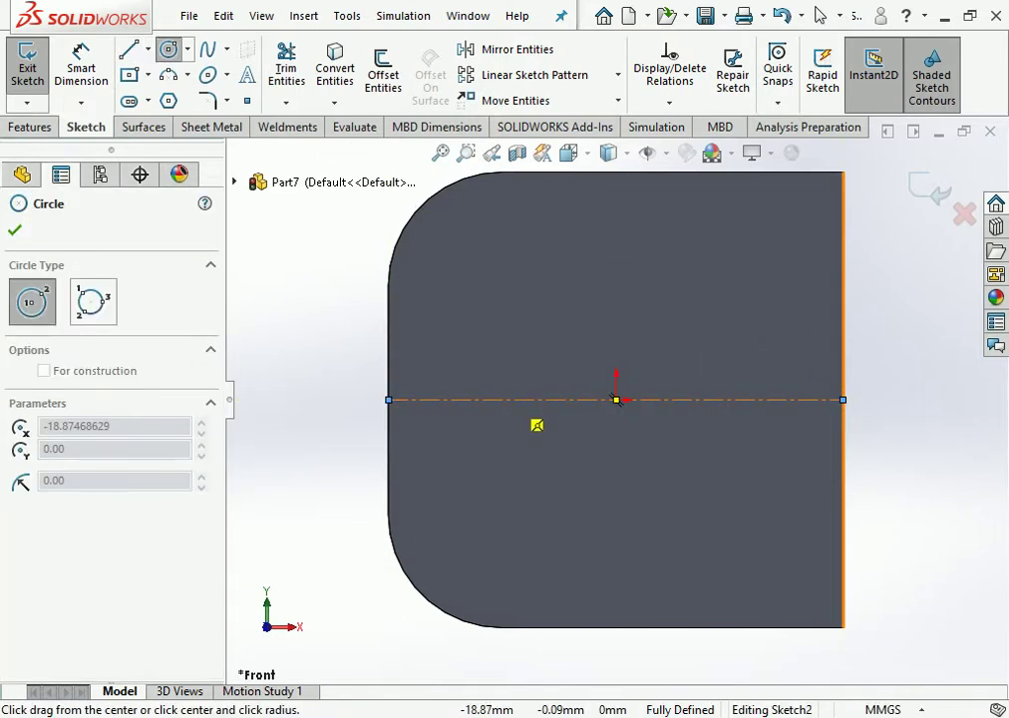
click(499, 461)
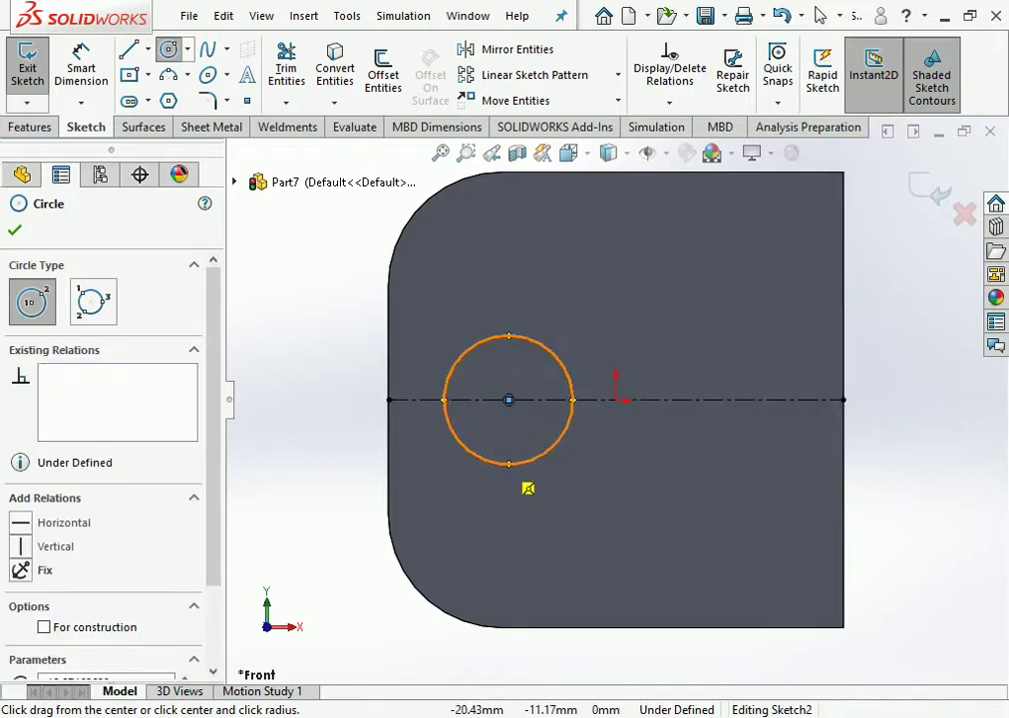
click(69, 55)
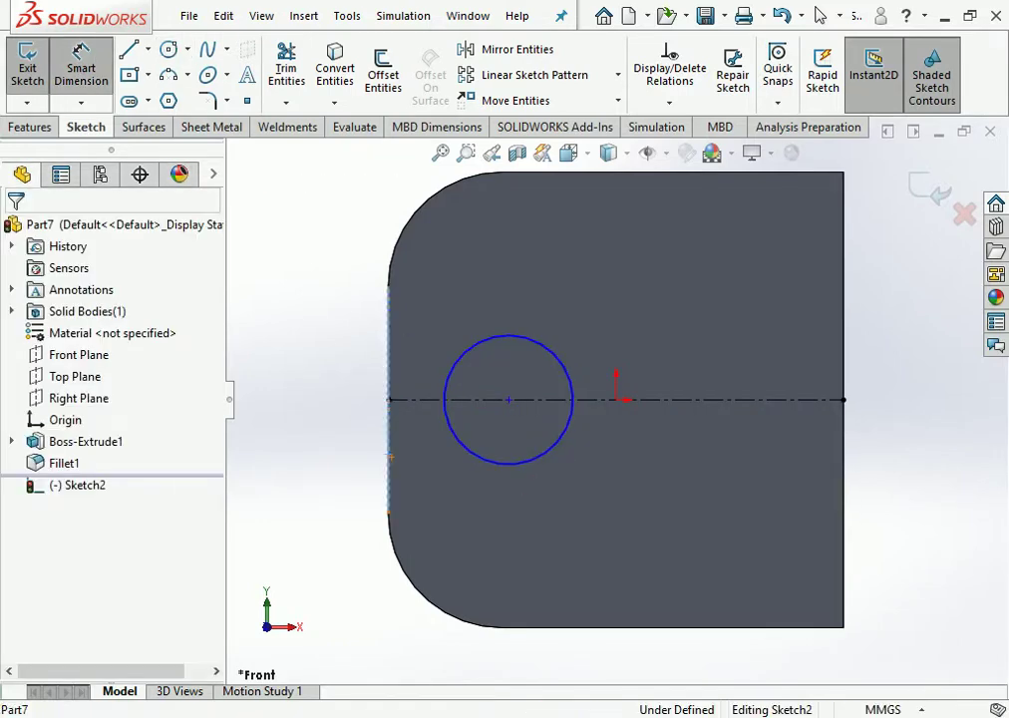
click(388, 329)
click(508, 399)
scroll(616, 399, up, 3)
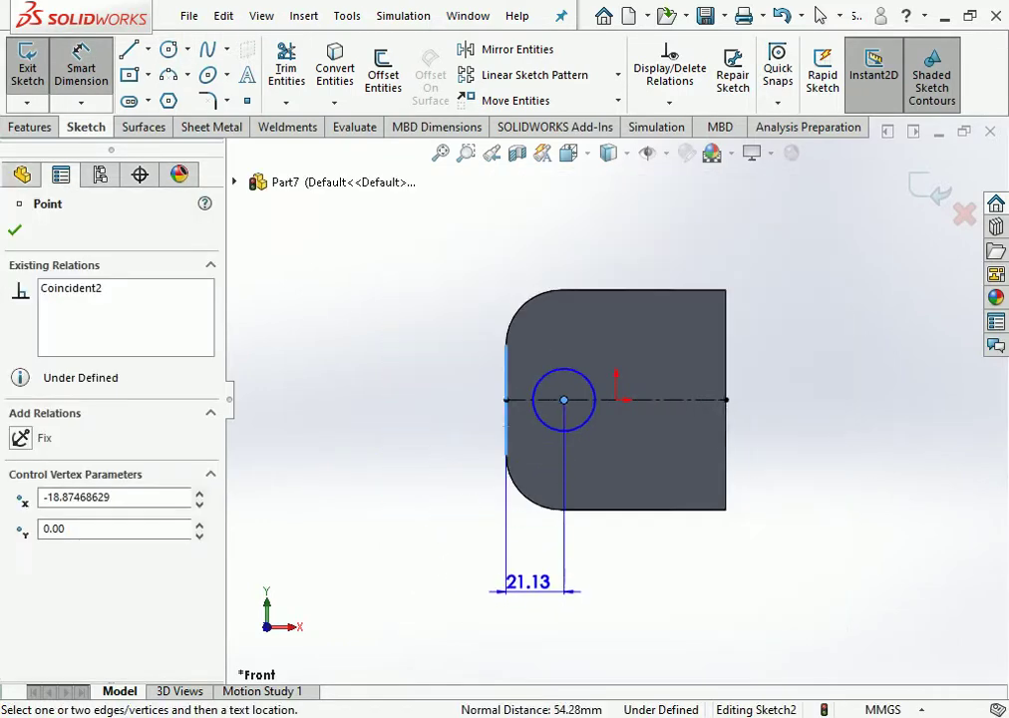
click(529, 580)
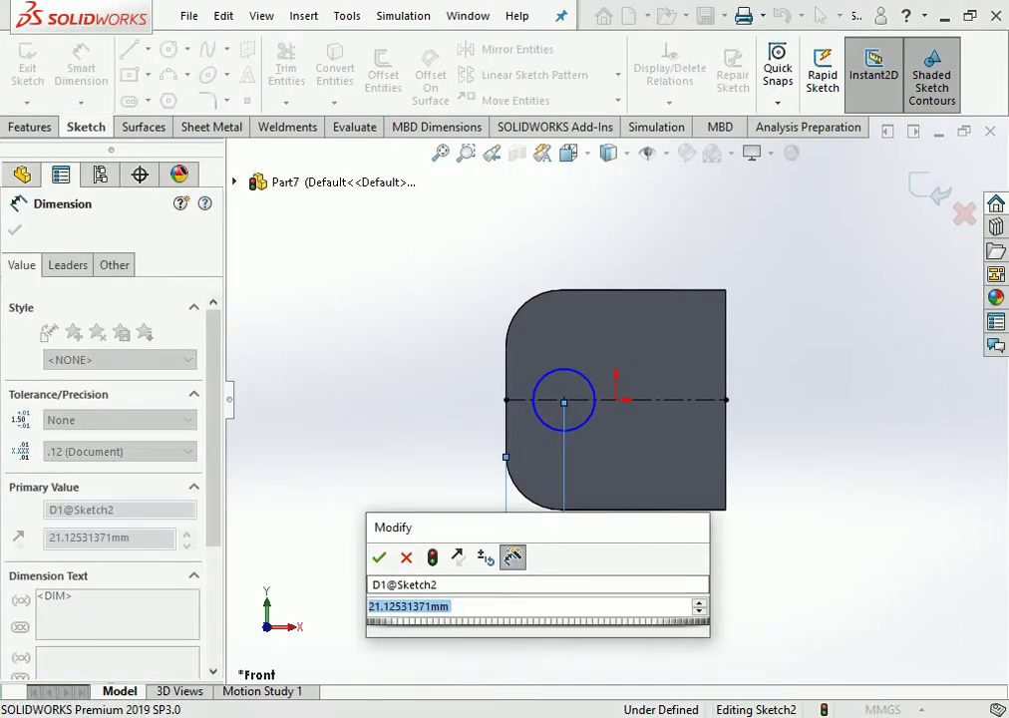
text(20)
key(Return)
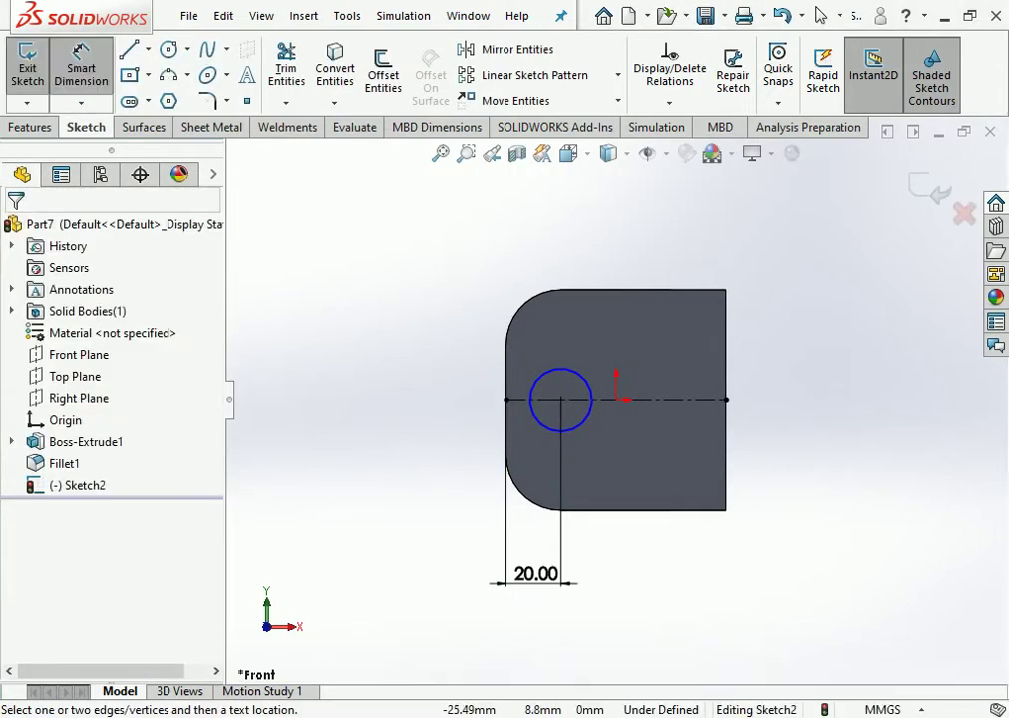
Dimension the circle to Ø22 mm, fully defining Sketch2.
click(541, 376)
click(457, 309)
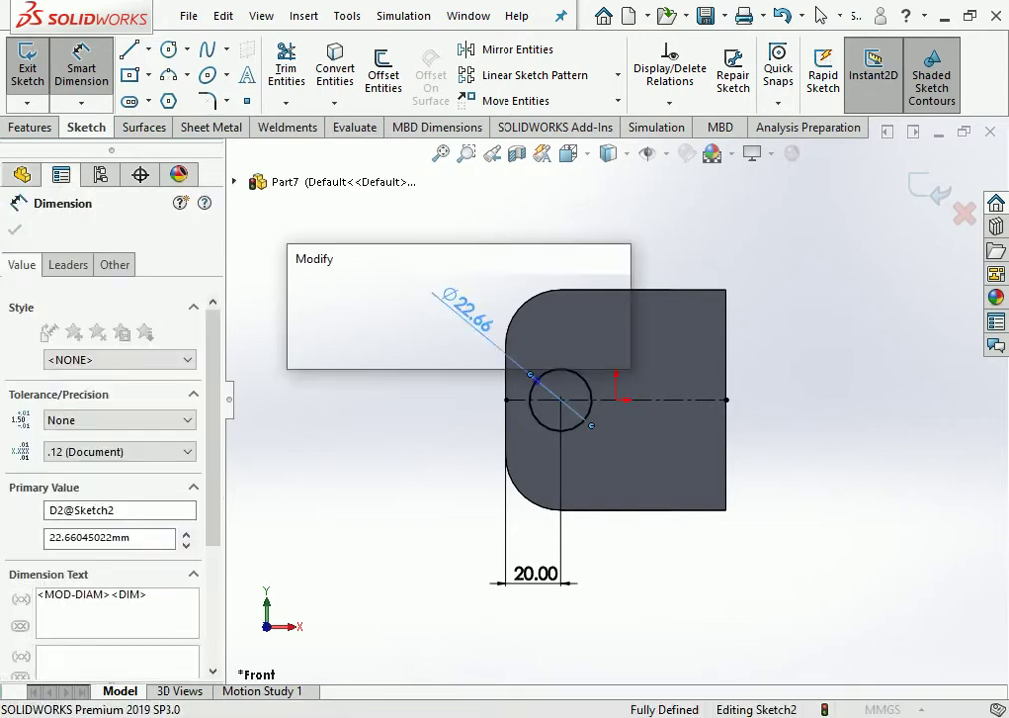
text(22)
key(Return)
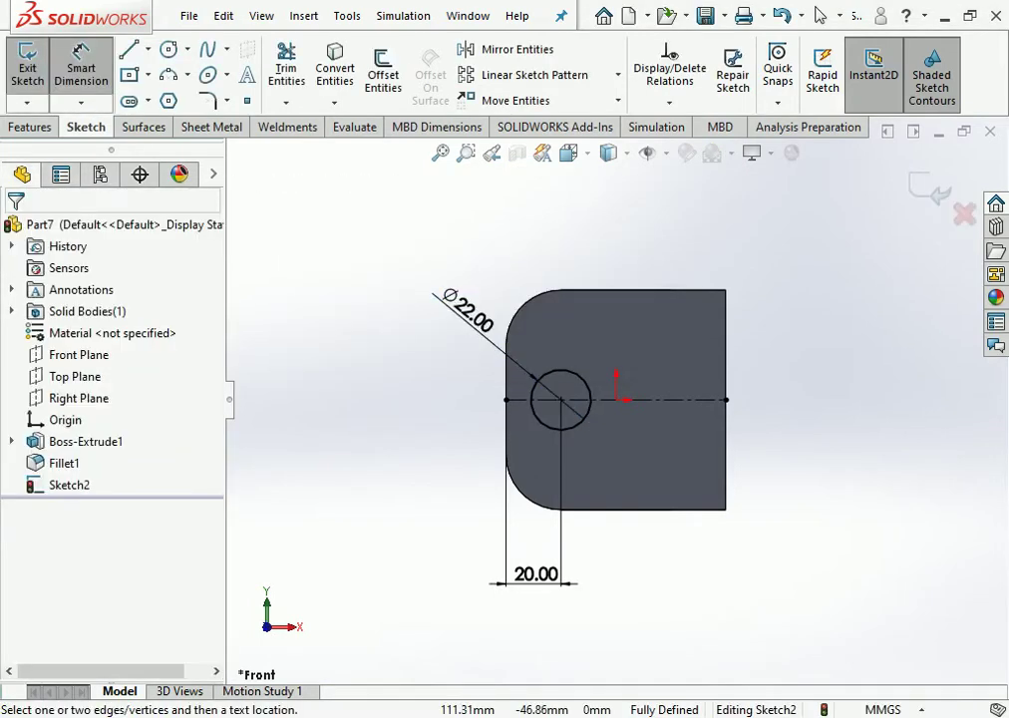
click(819, 15)
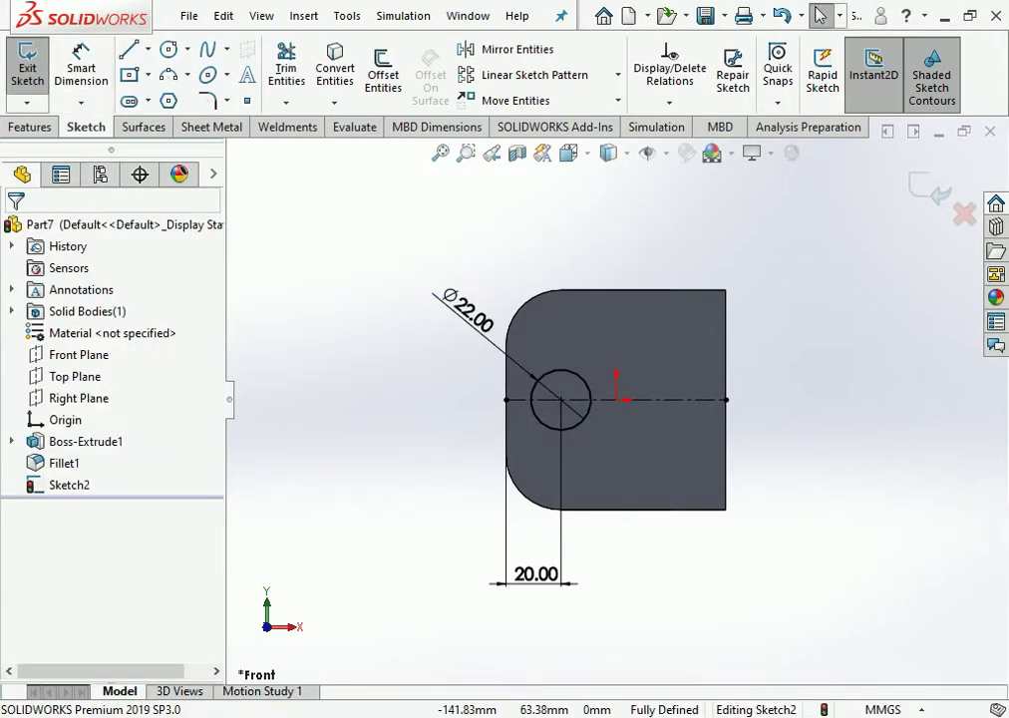
click(29, 127)
Cut the Ø22 circle Through All in both directions, piercing both arms of the C.
click(292, 70)
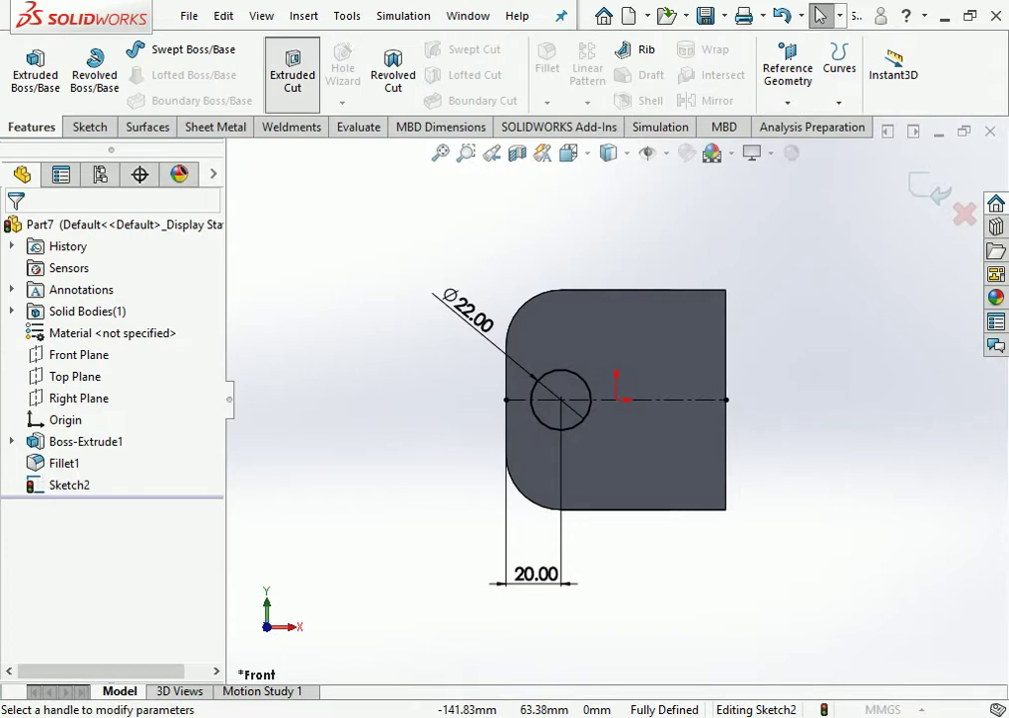
click(122, 348)
click(70, 405)
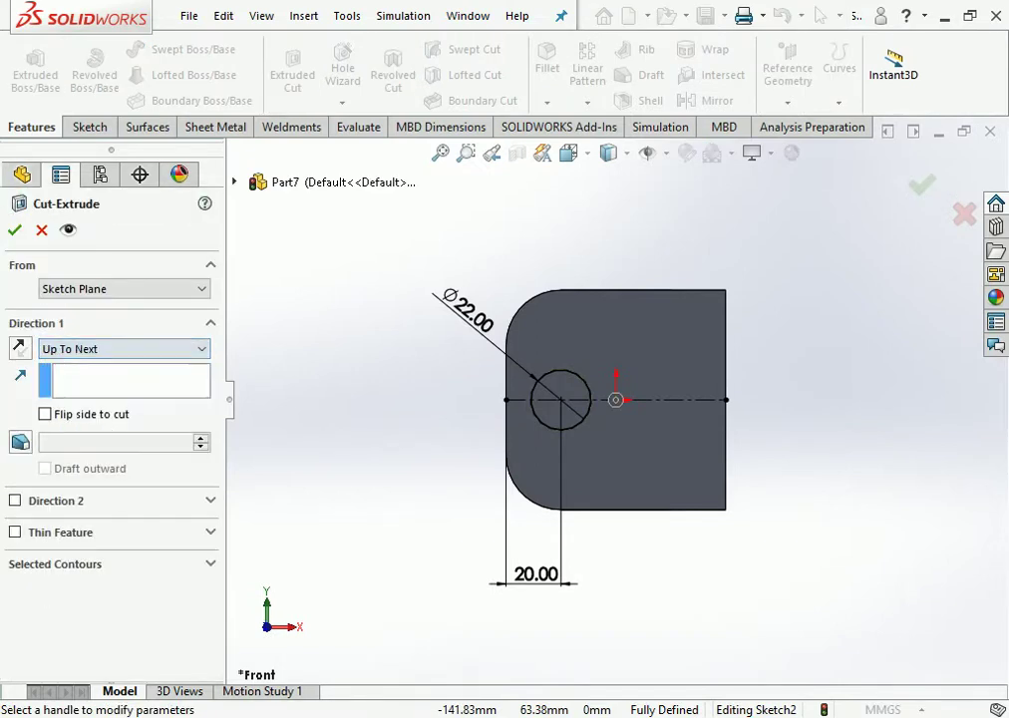
click(122, 348)
click(80, 391)
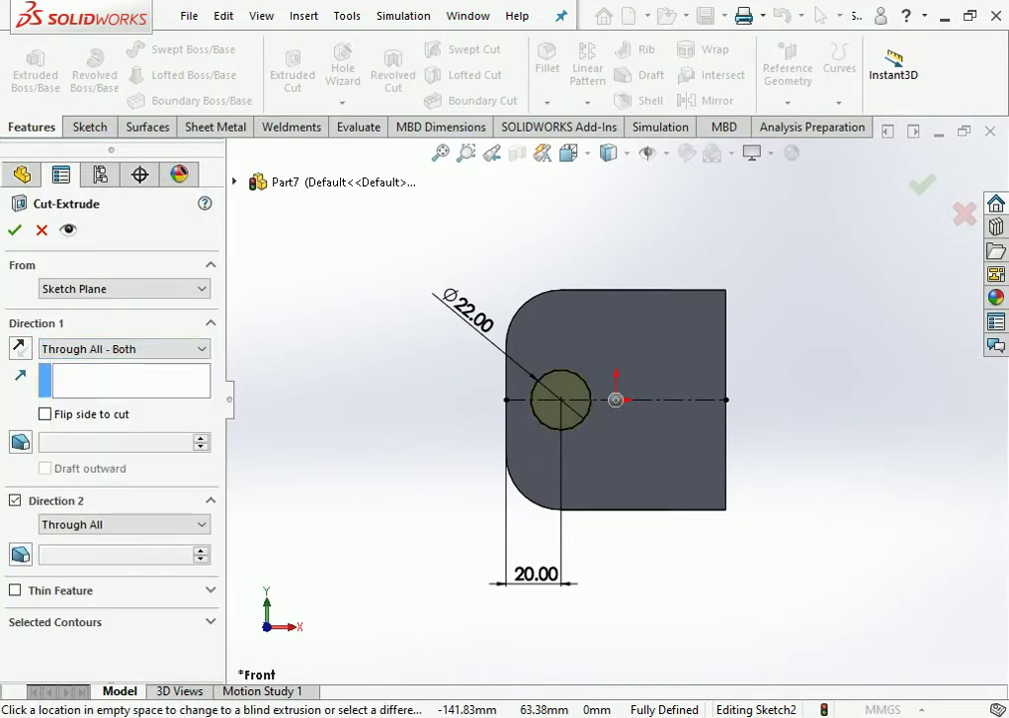
key(Return)
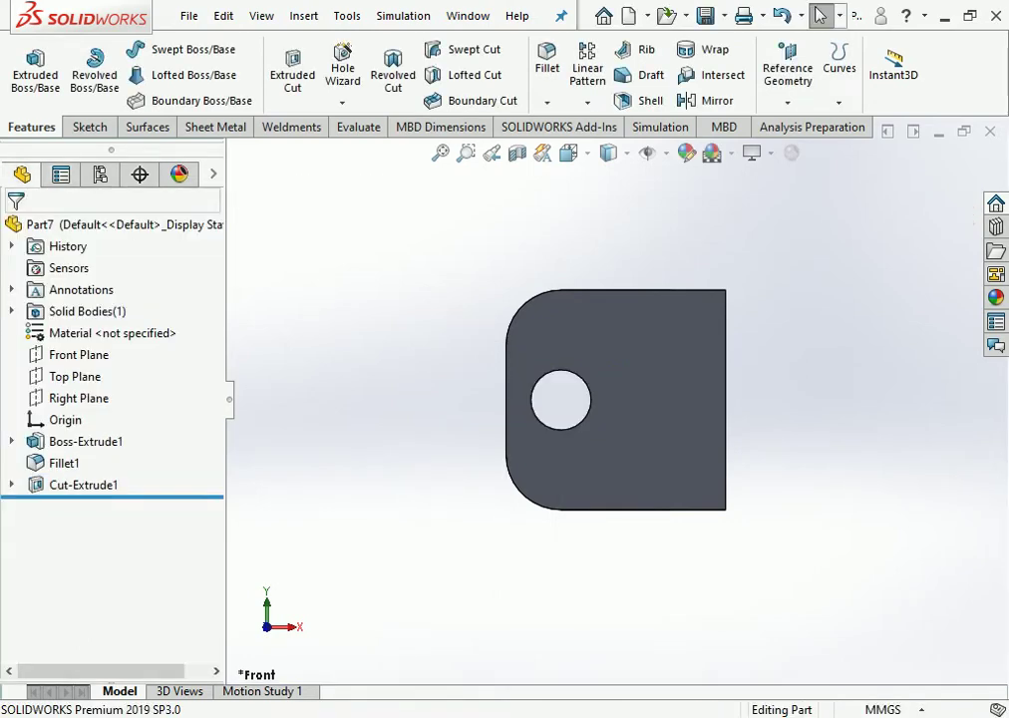
key(ctrl+7)
mouse_move(618, 399)
middle_down()
mouse_move(648, 398)
mouse_move(678, 379)
mouse_move(638, 409)
mouse_move(578, 404)
mouse_move(594, 393)
mouse_move(559, 398)
middle_up()
Start a new sketch on the block's flat end face and view it normal-to.
click(676, 411)
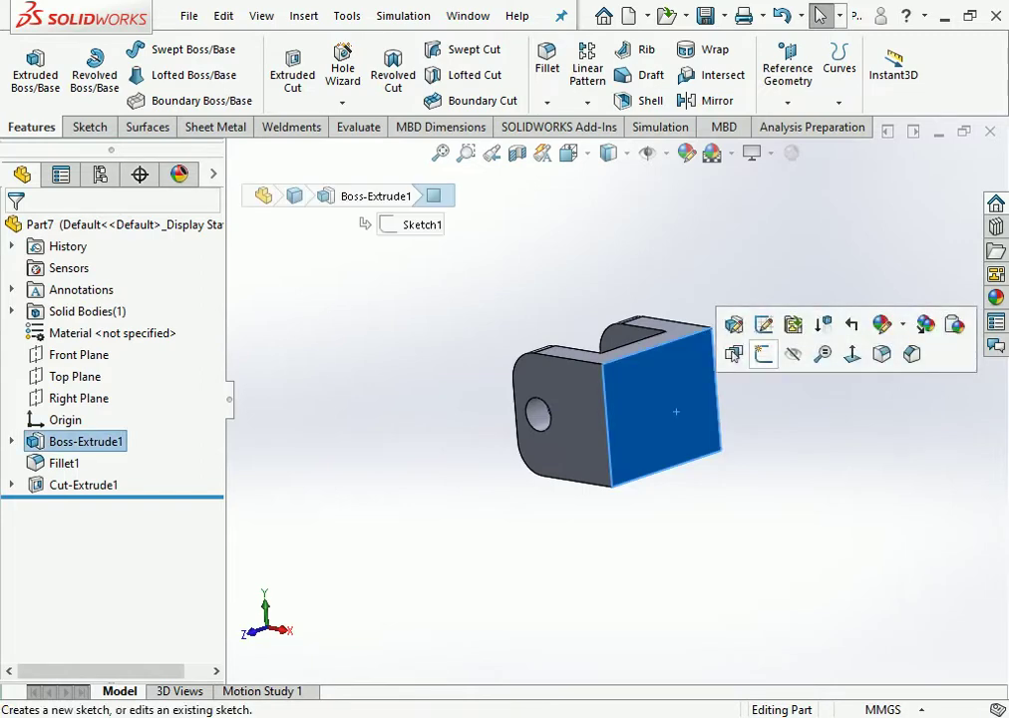
click(765, 354)
click(569, 152)
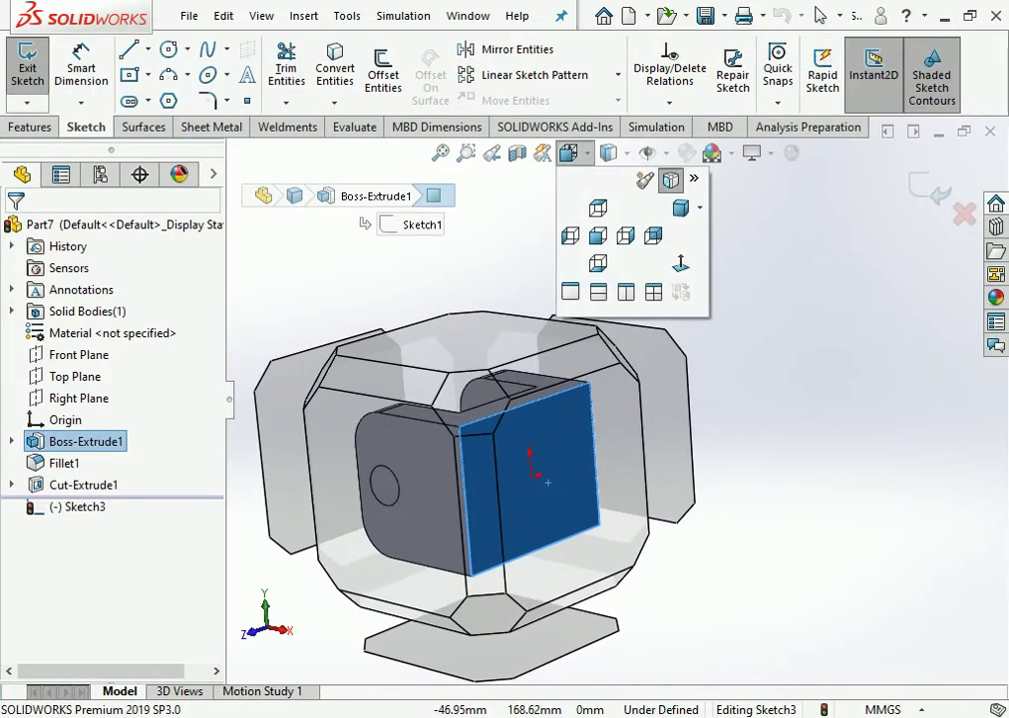
click(671, 175)
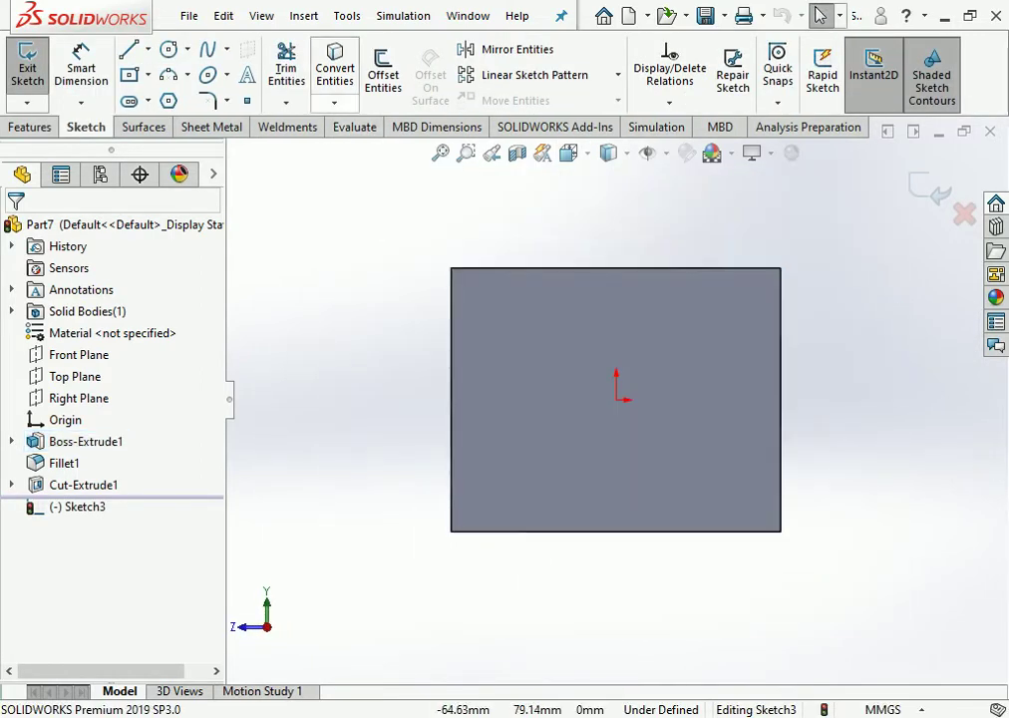
Draw a circle centred on the origin and dimension it to Ø60 mm.
click(168, 49)
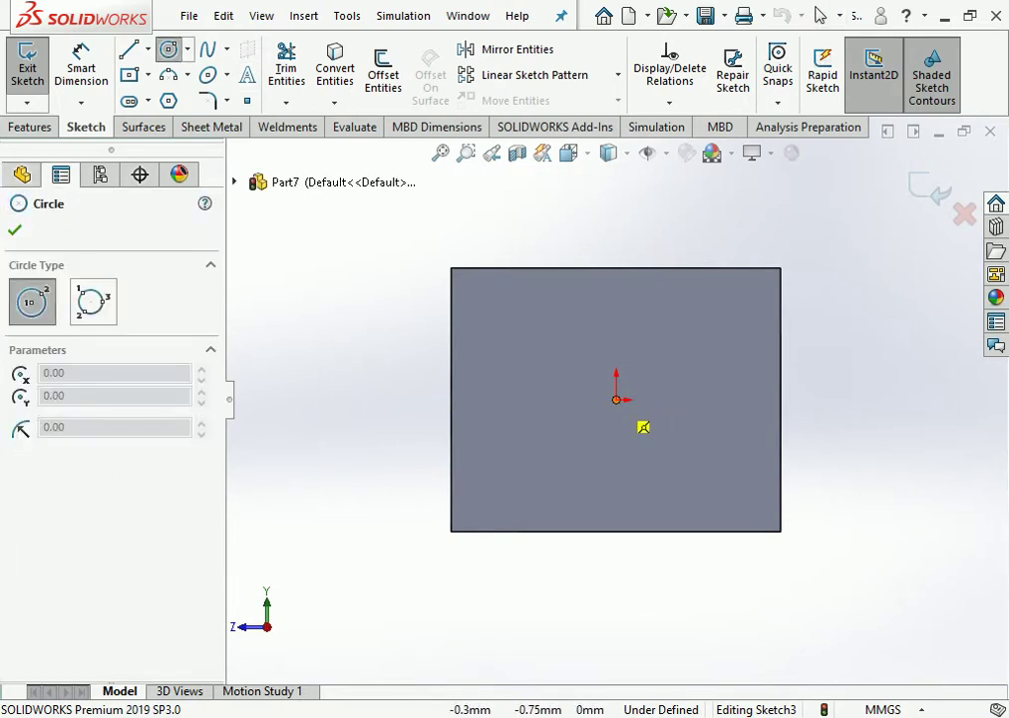
click(616, 399)
click(616, 303)
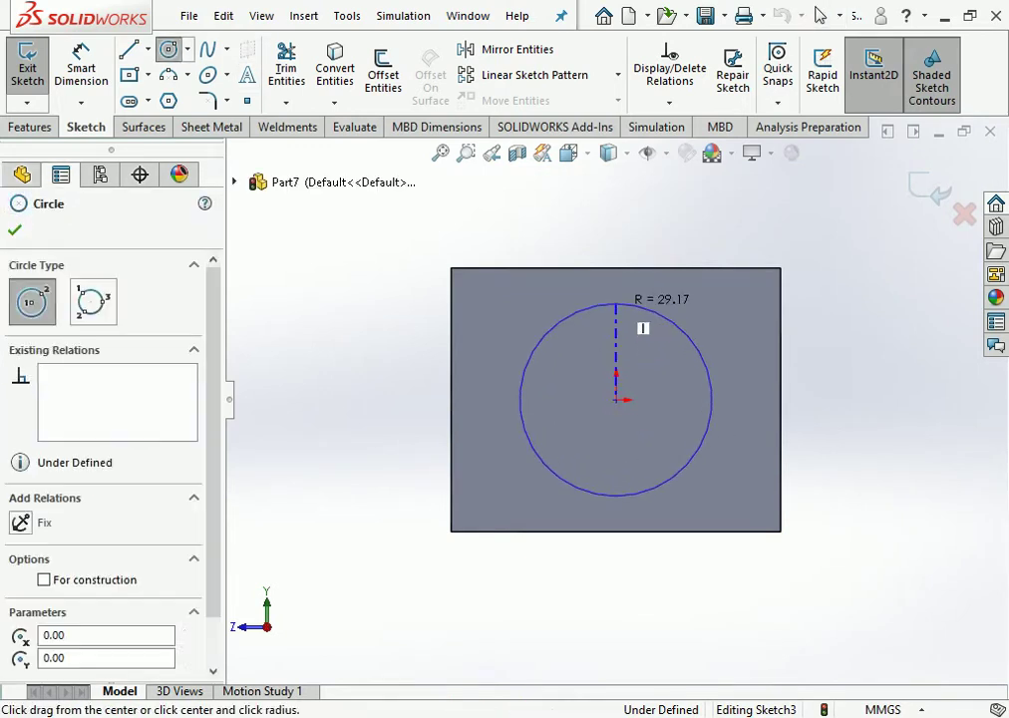
click(81, 60)
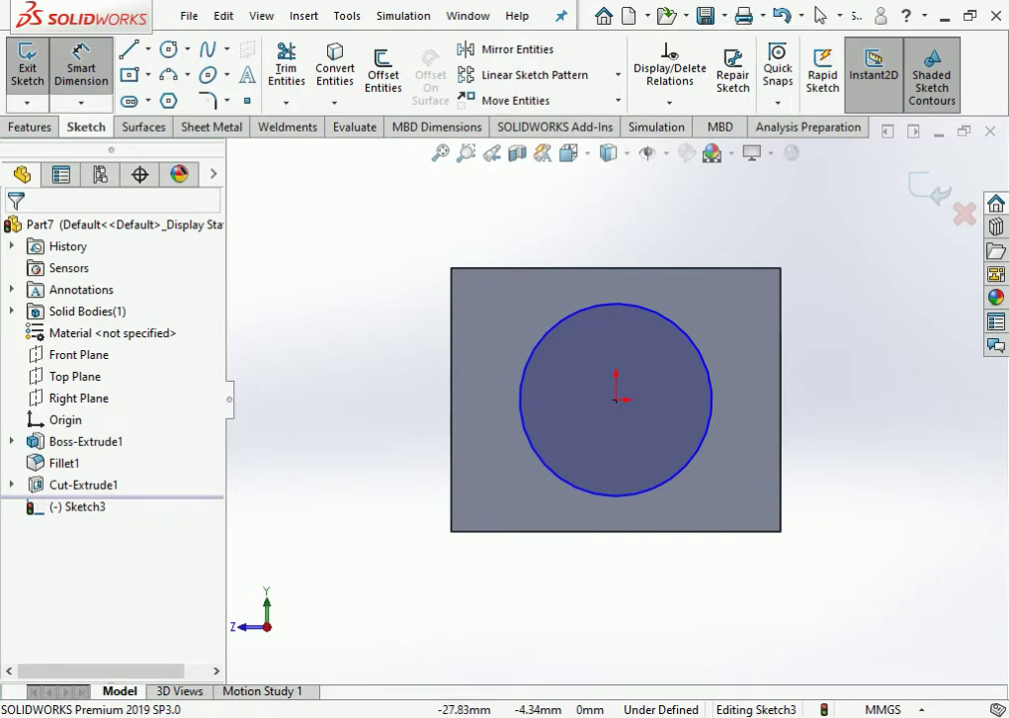
click(521, 398)
click(389, 389)
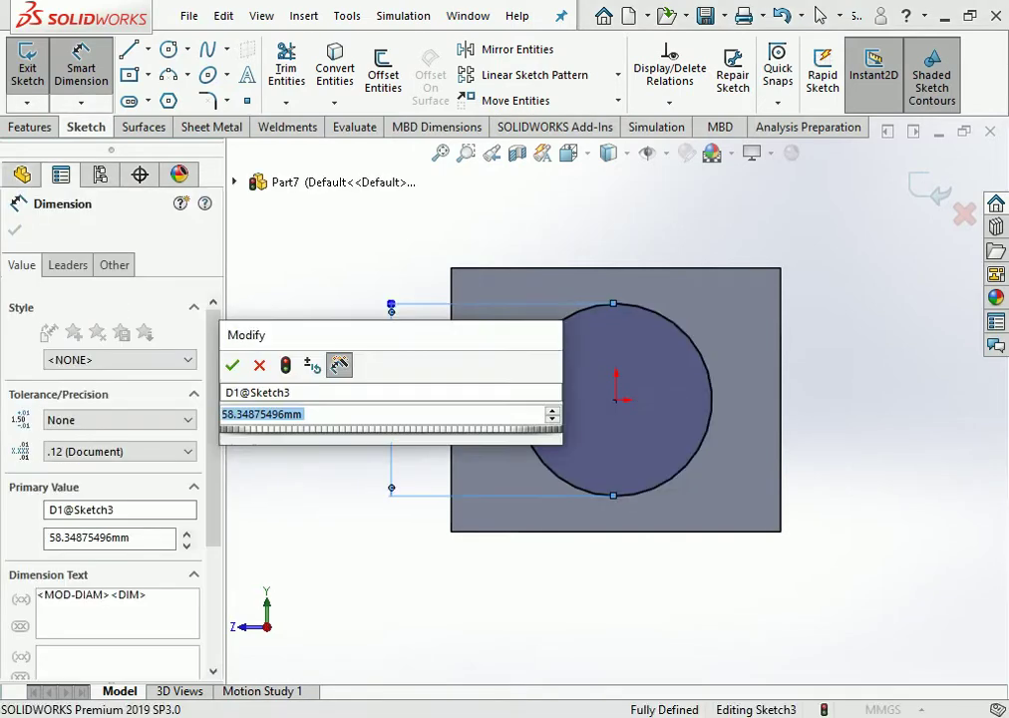
text(60)
key(Return)
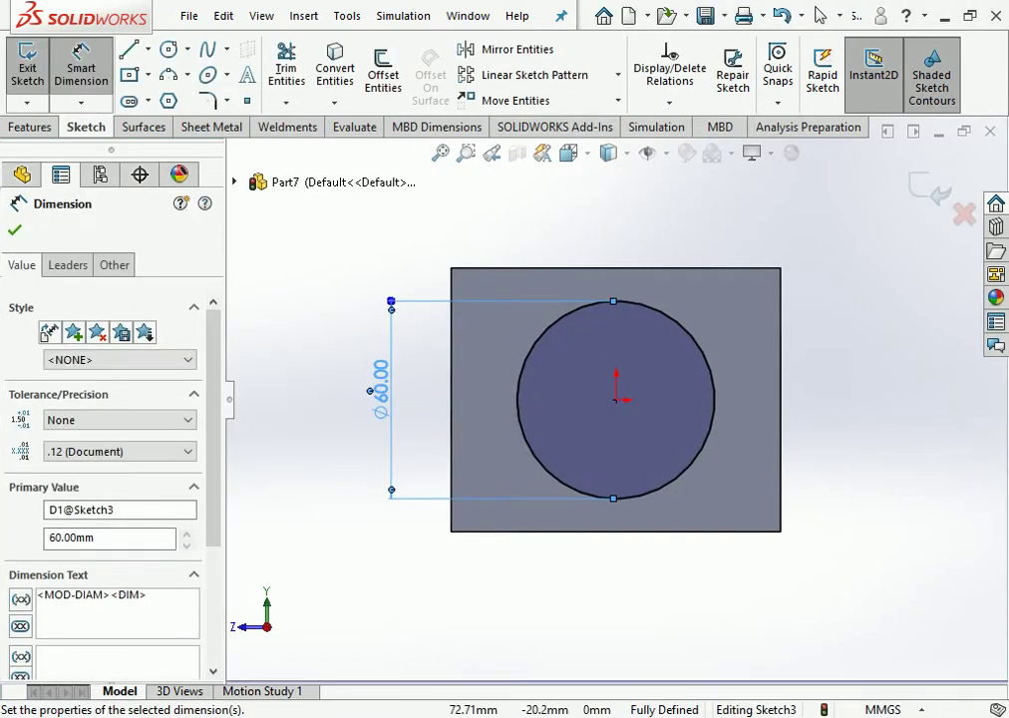
key(Escape)
click(30, 127)
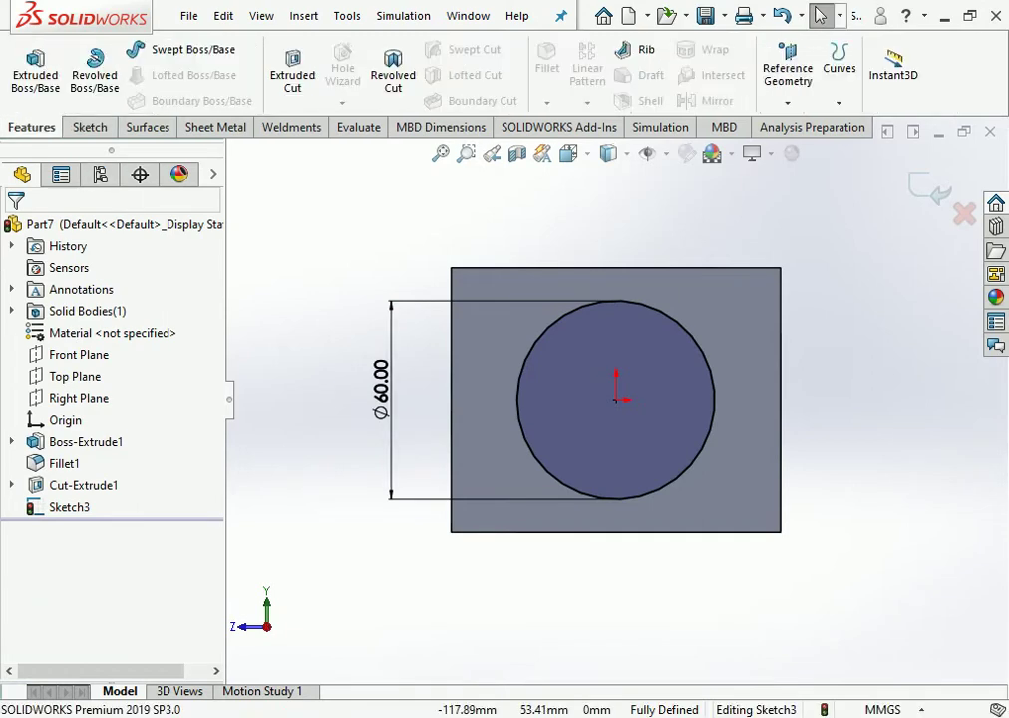
Extrude the Ø60 circle 10 mm outward as Boss-Extrude2, forming a round boss.
click(34, 64)
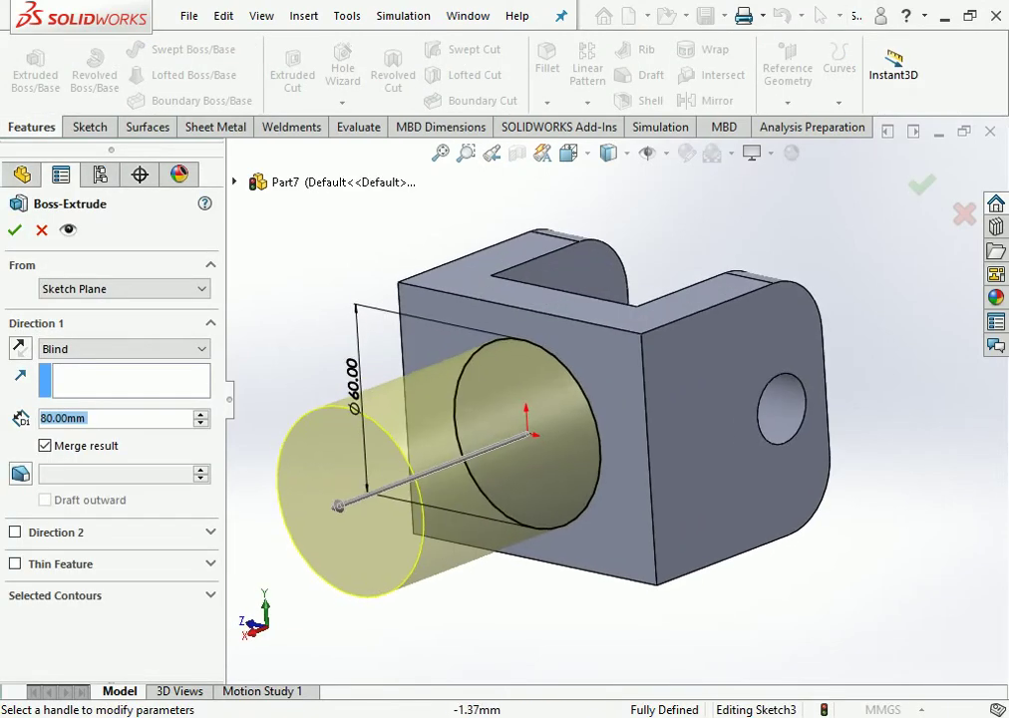
drag(448, 468, 539, 430)
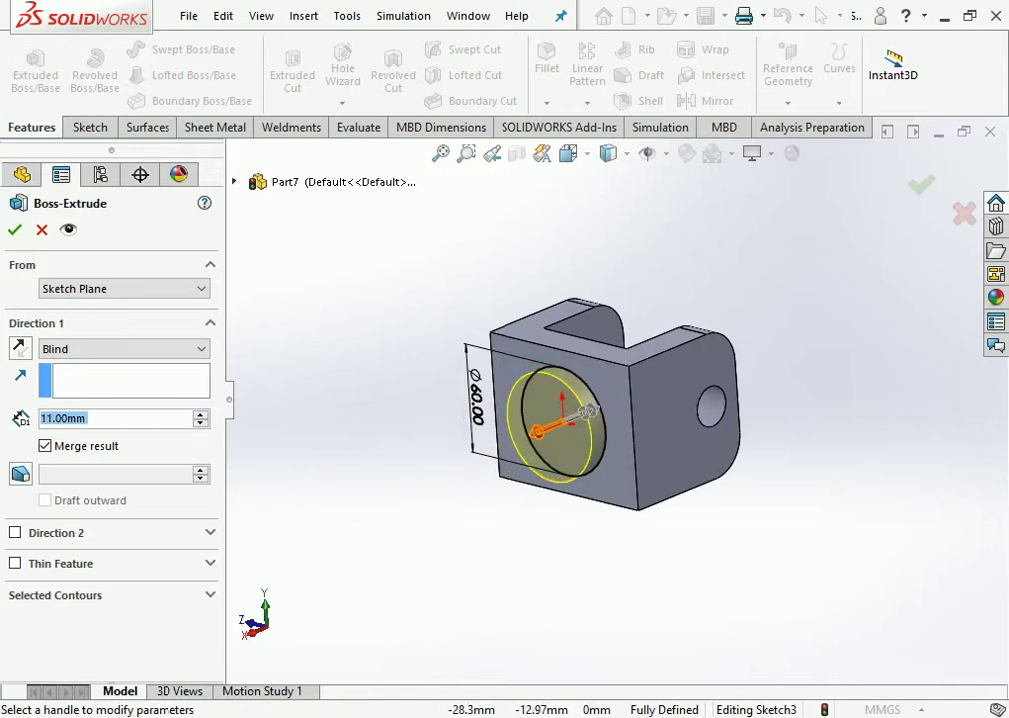
text(4)
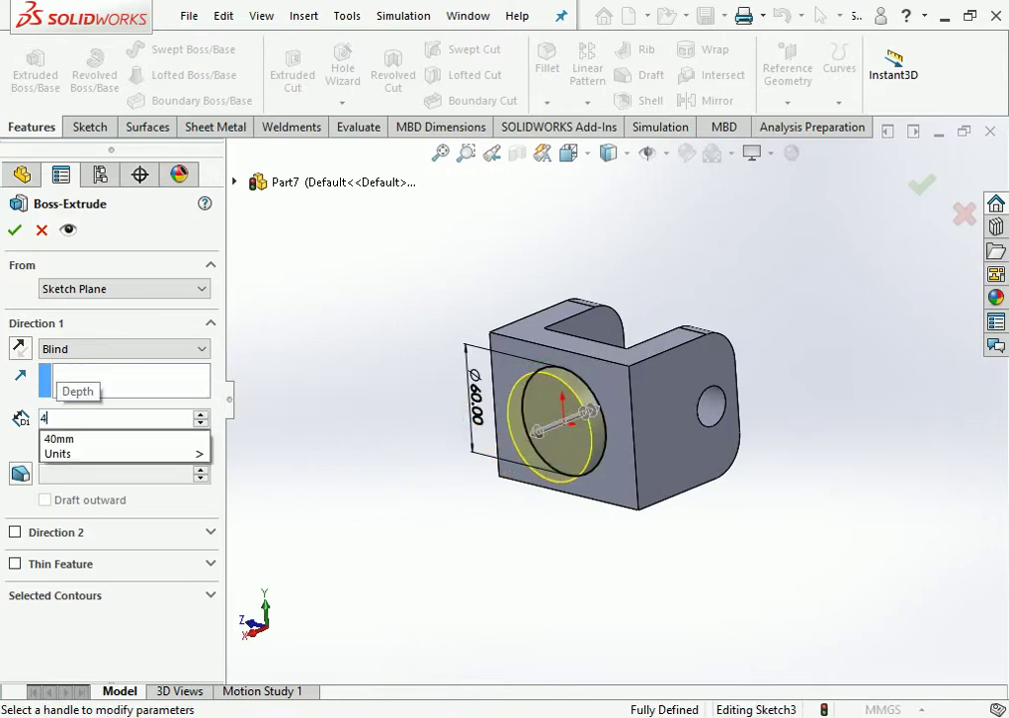
key(BackSpace)
text(10)
key(Return)
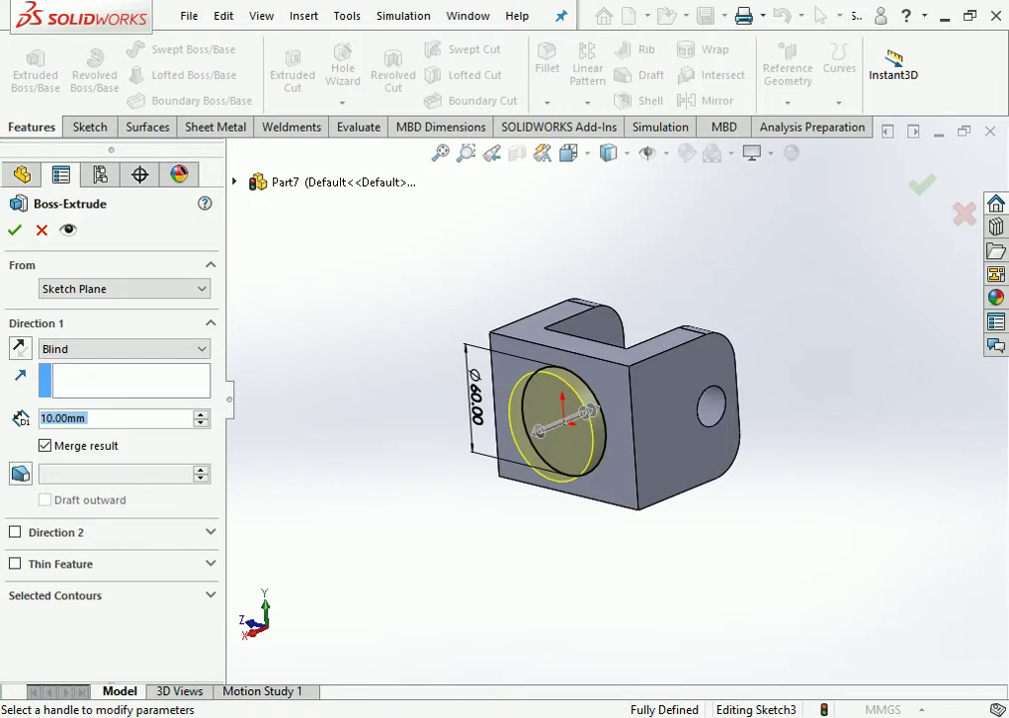
key(Return)
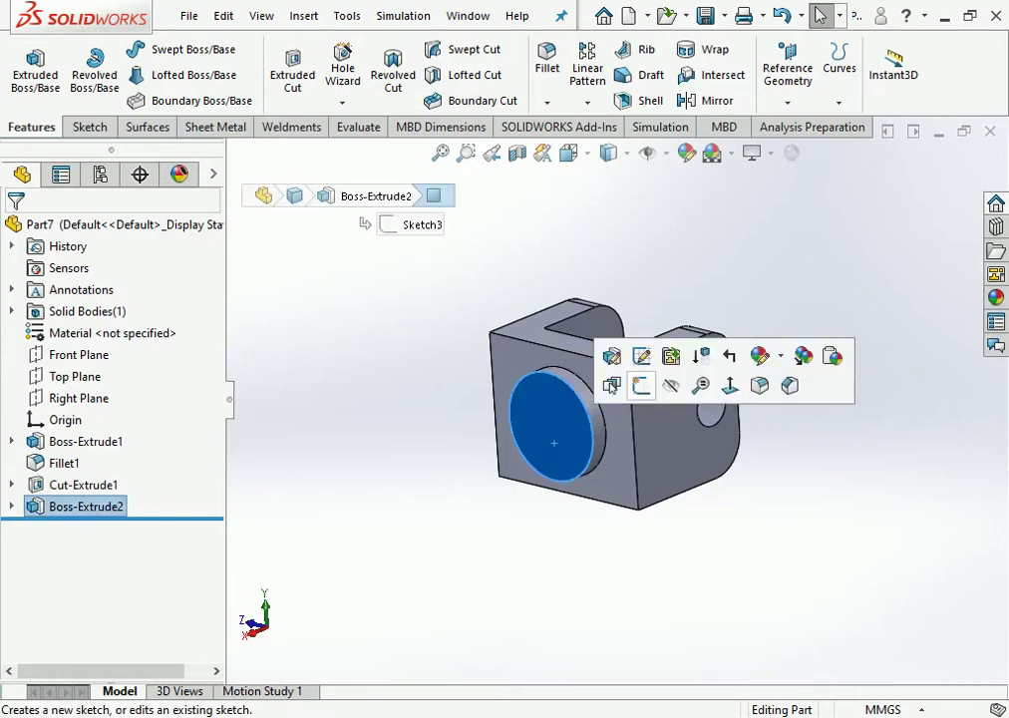
Start a new sketch on the round boss face, viewed normal-to and zoomed in.
click(641, 356)
click(568, 152)
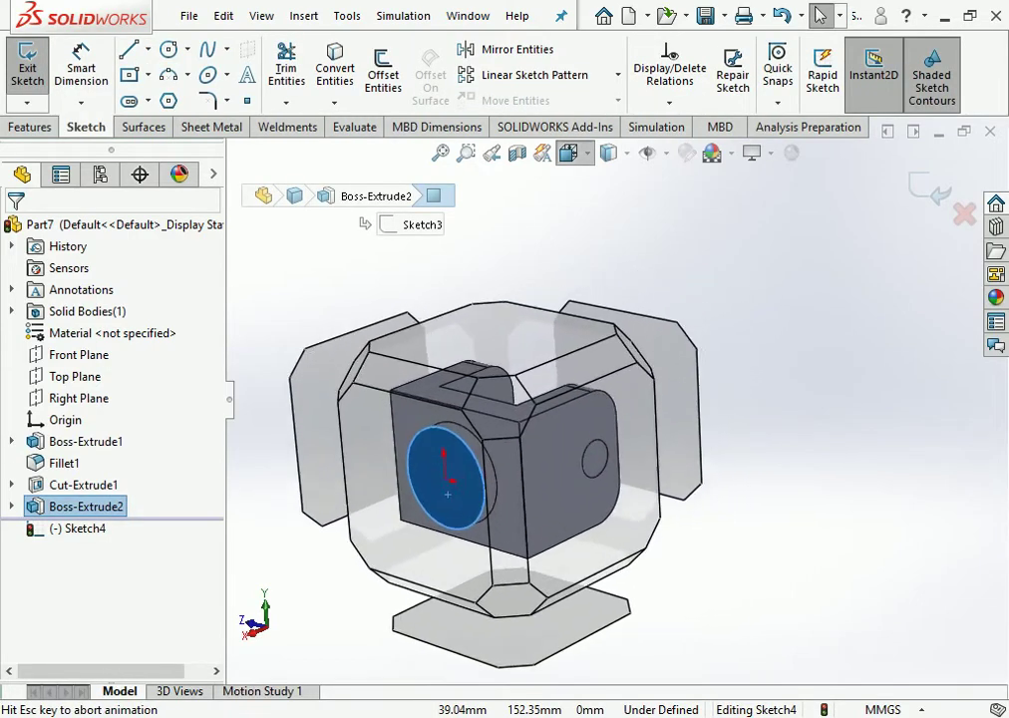
click(669, 172)
scroll(618, 399, up, 3)
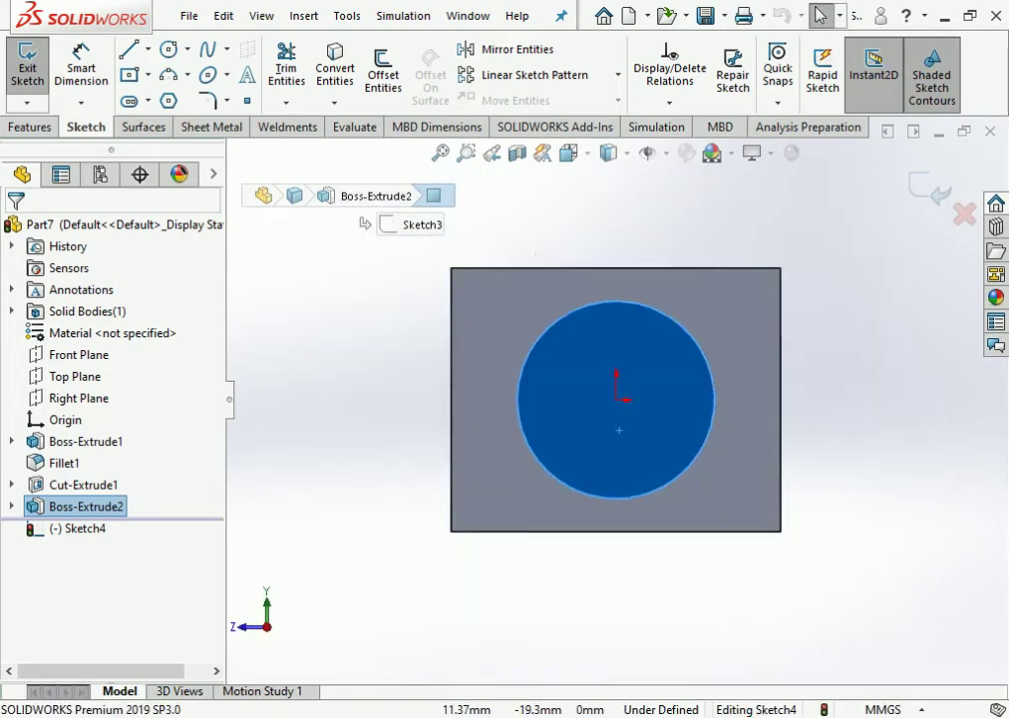
scroll(618, 399, up, 2)
scroll(618, 399, up, 2)
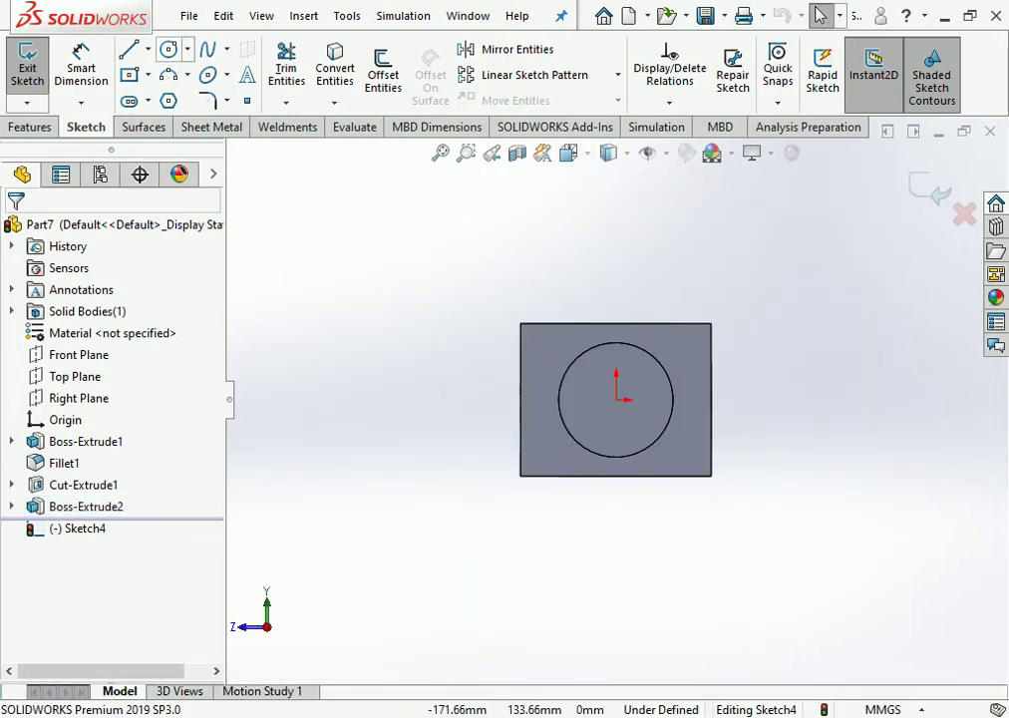
Draw a circle centred on the origin and dimension it to Ø40 mm.
click(170, 49)
click(615, 399)
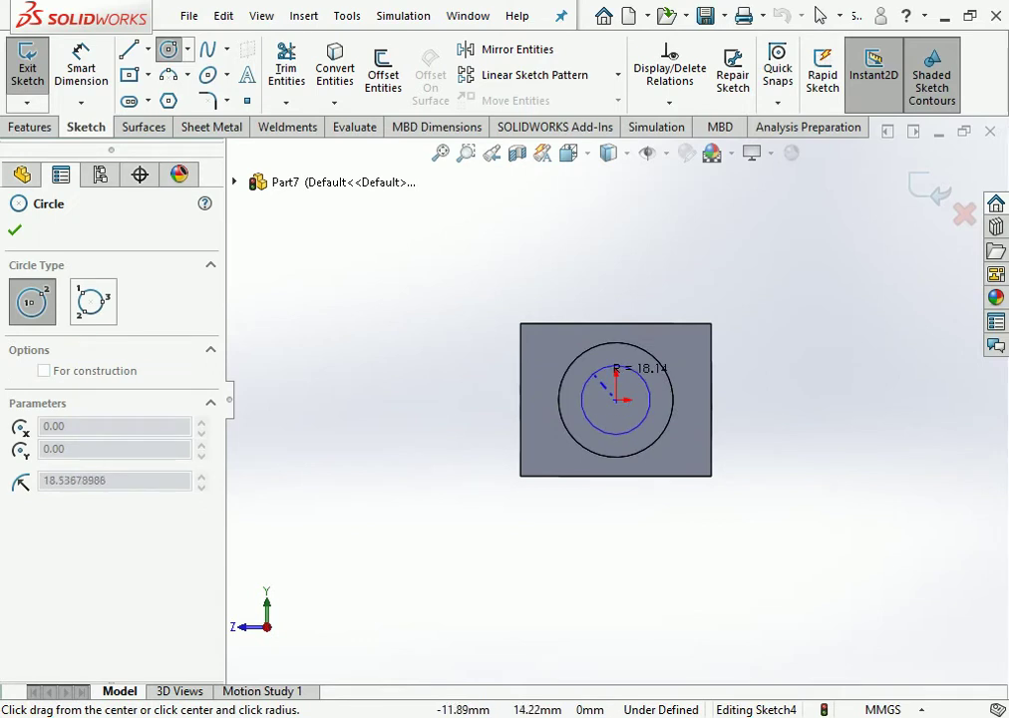
click(595, 373)
click(81, 64)
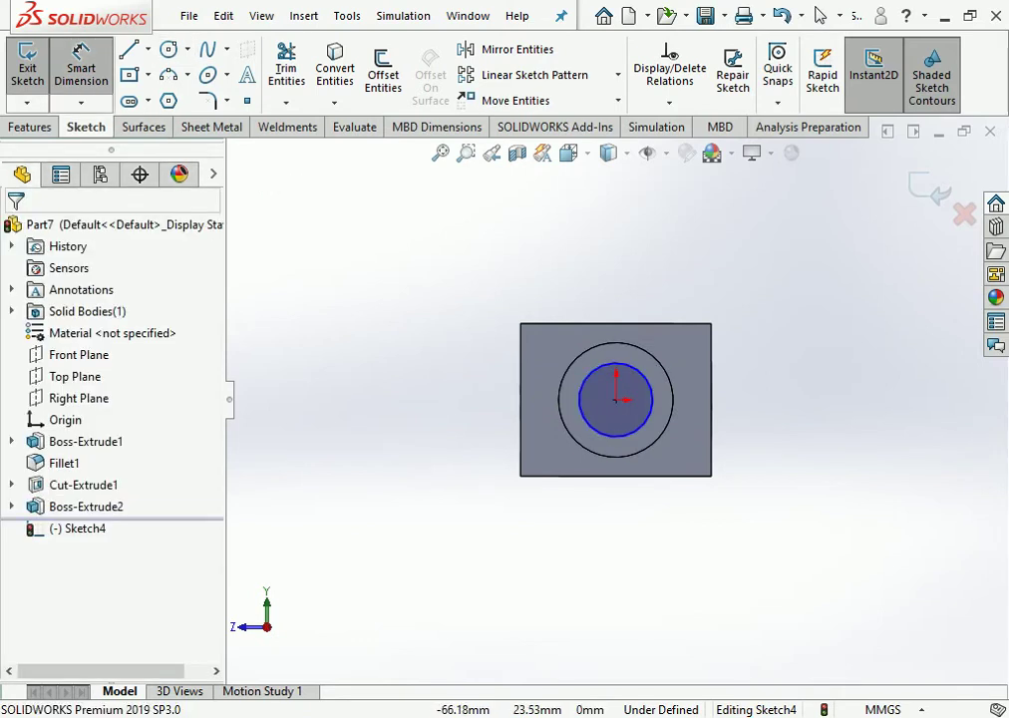
click(579, 399)
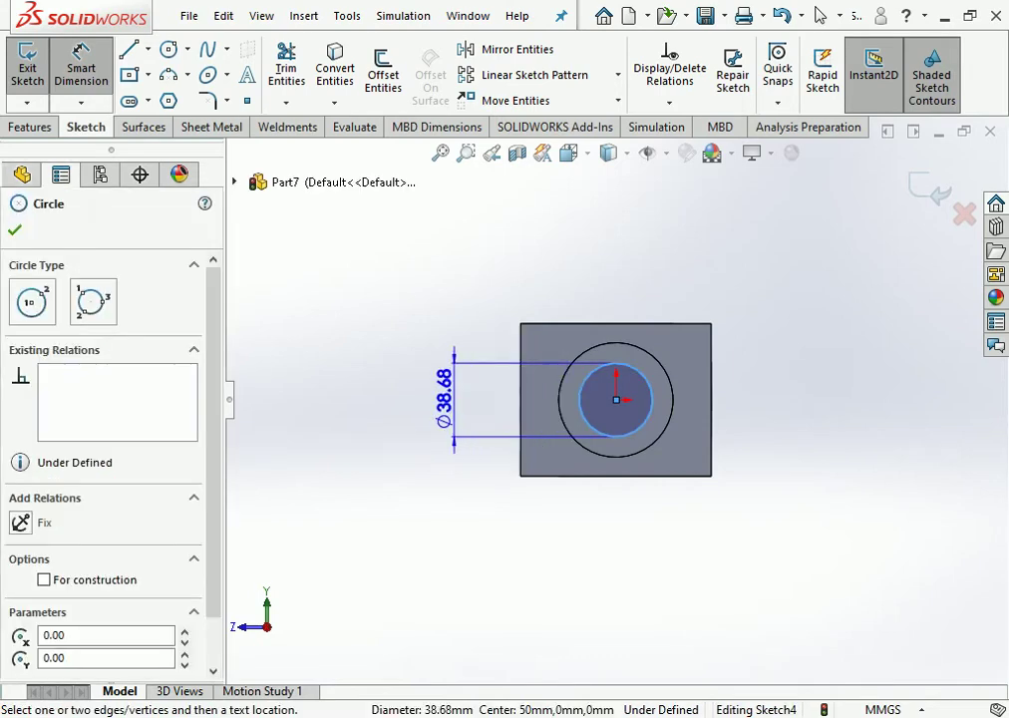
click(458, 391)
text(40)
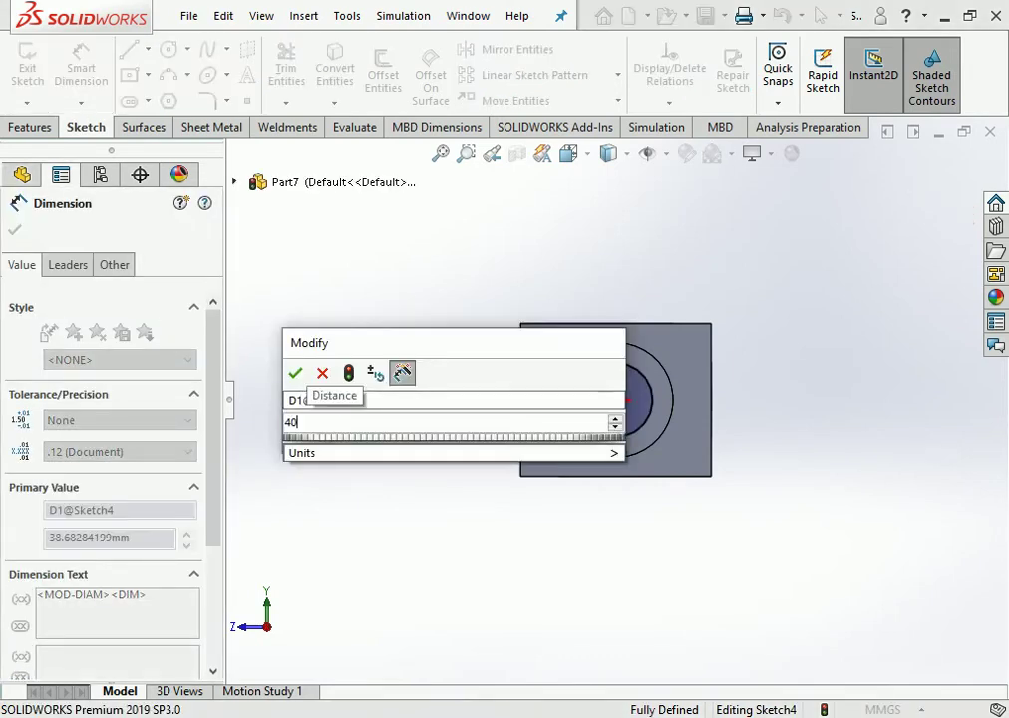
key(Return)
key(Escape)
key(Escape)
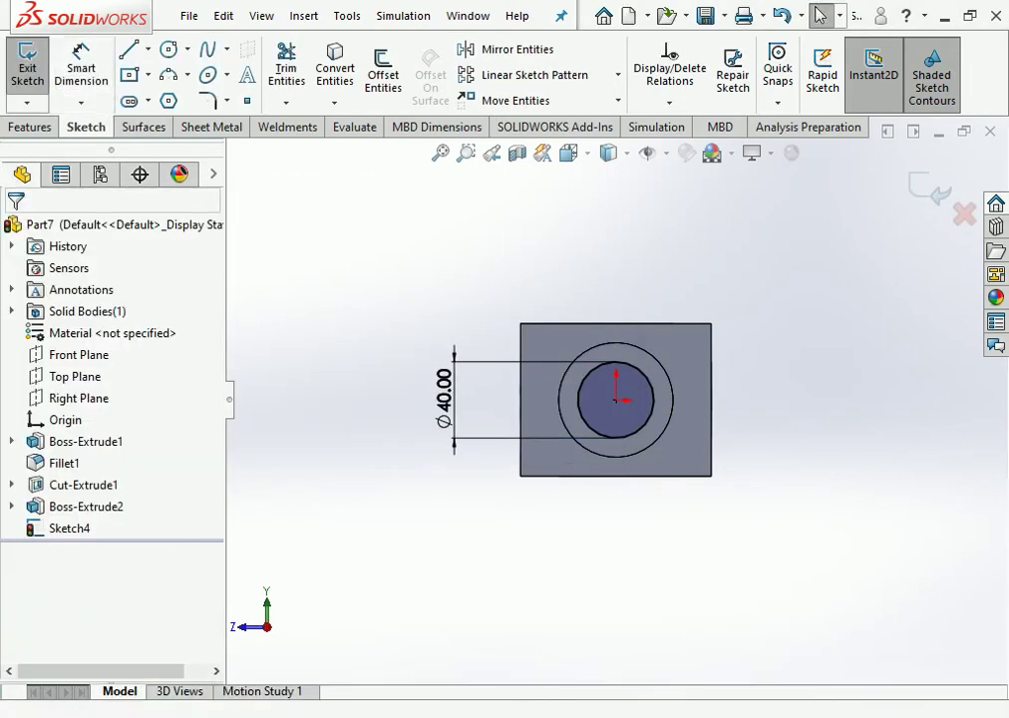
click(28, 127)
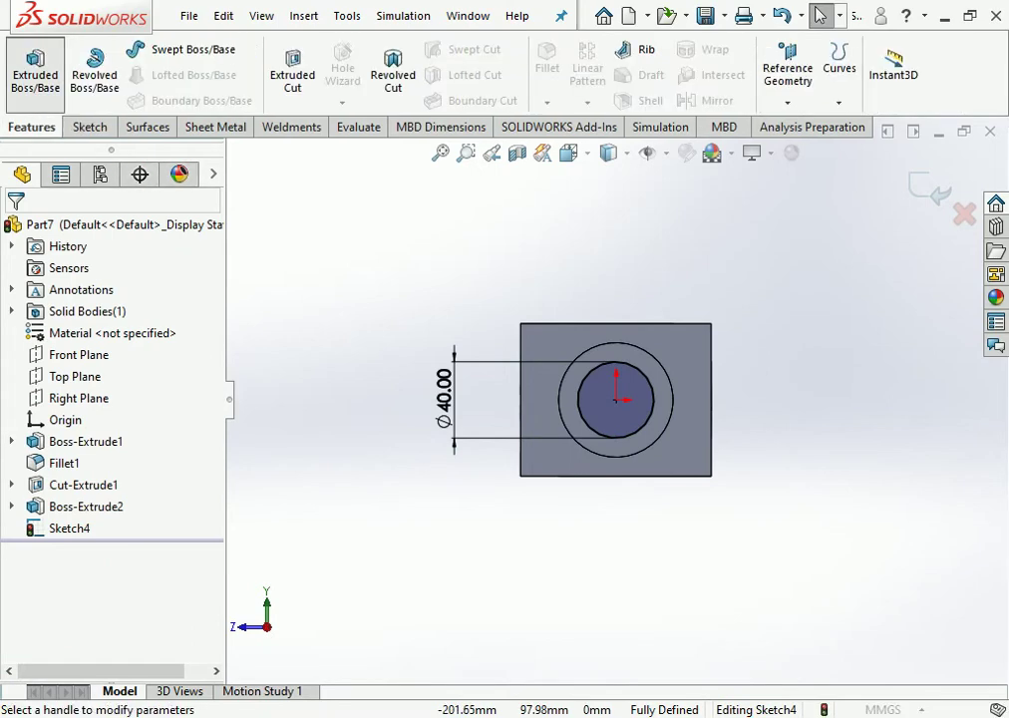
Extrude the Ø40 circle 70 mm blind to form the shaft as Boss-Extrude3.
click(35, 62)
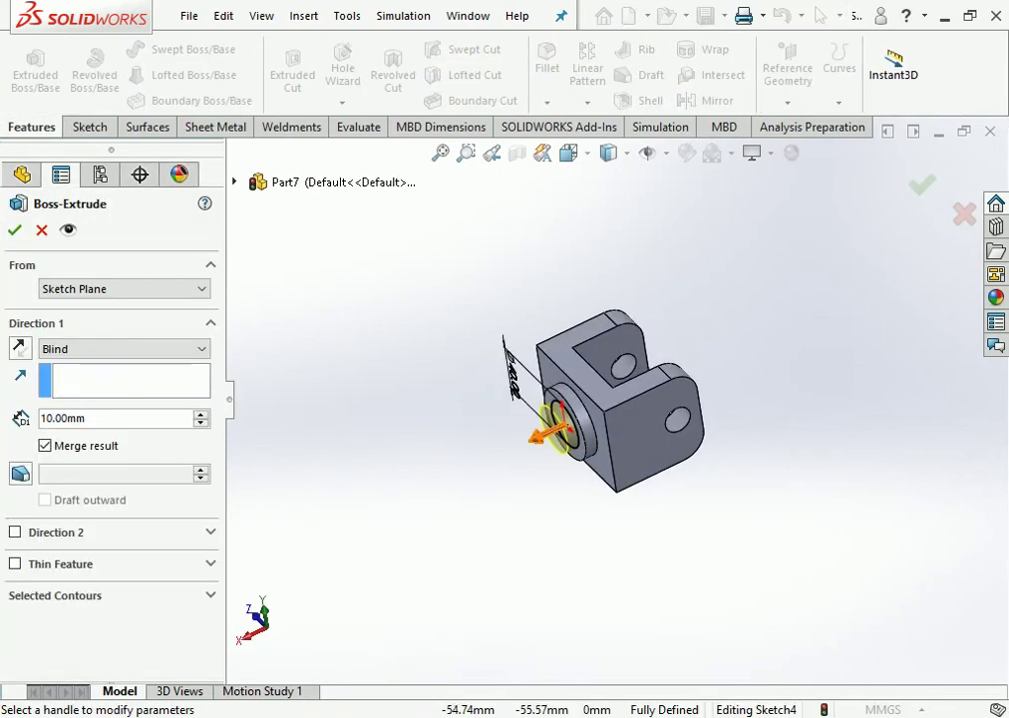
mouse_move(539, 436)
mouse_down()
mouse_move(489, 459)
mouse_move(463, 289)
mouse_up()
scroll(598, 389, down, 2)
scroll(598, 389, down, 2)
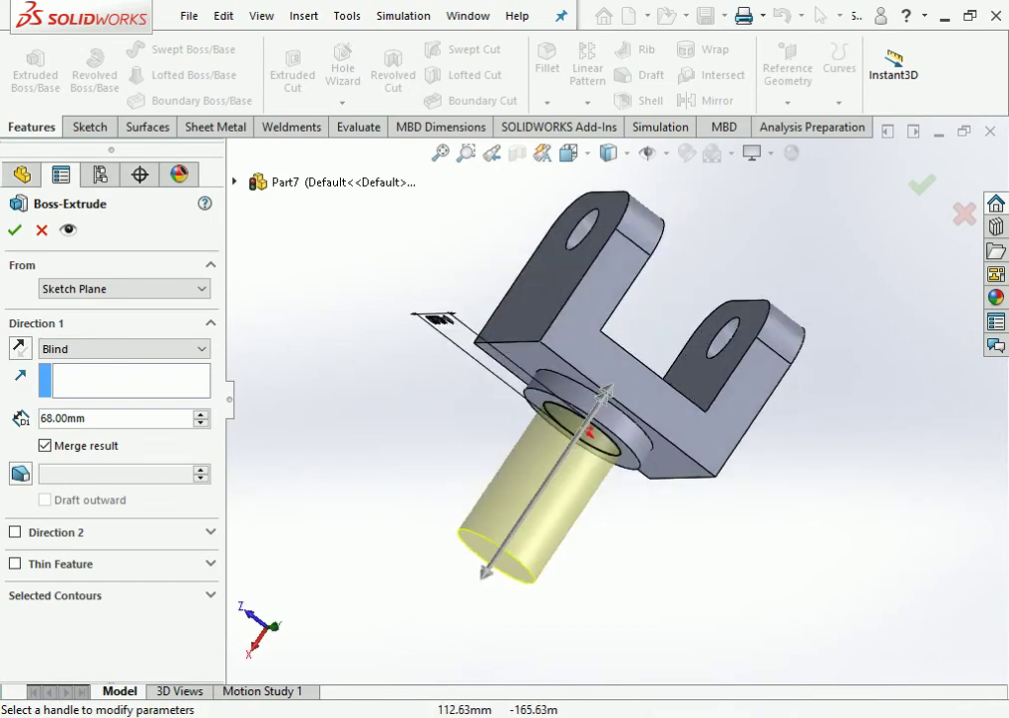
middle_drag(598, 399, 648, 374)
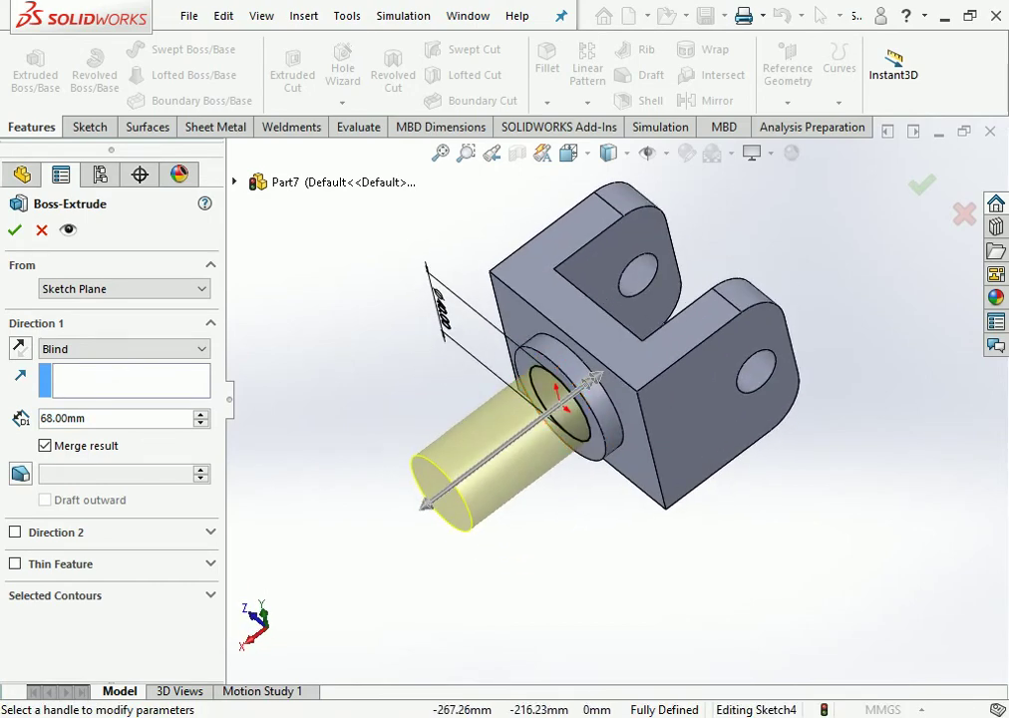
text(70)
key(Return)
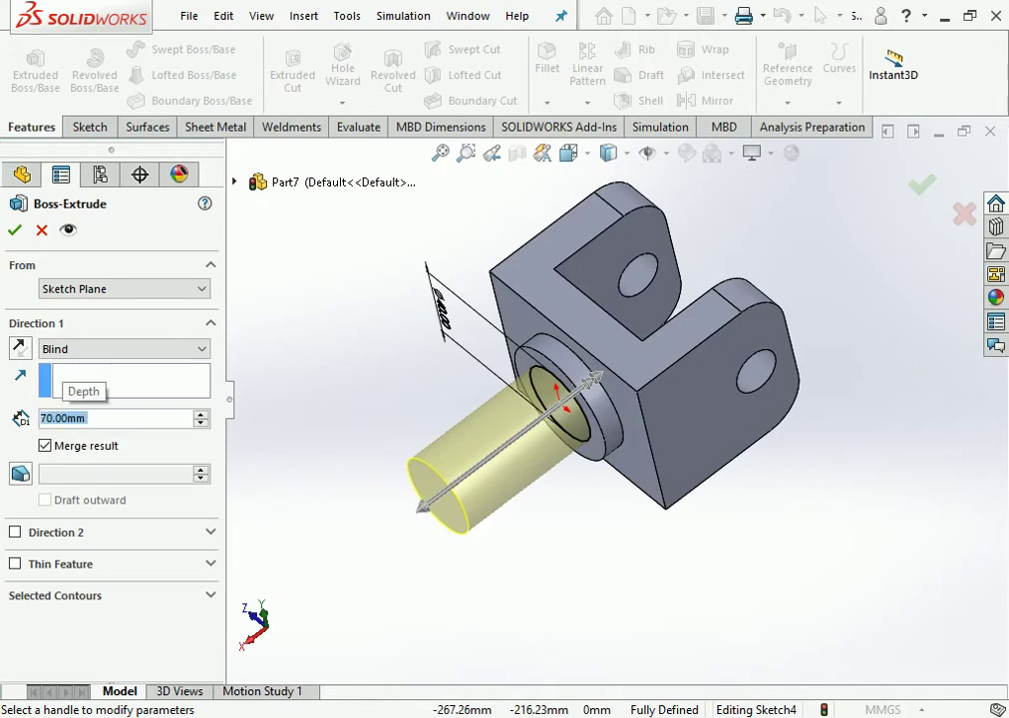
key(Return)
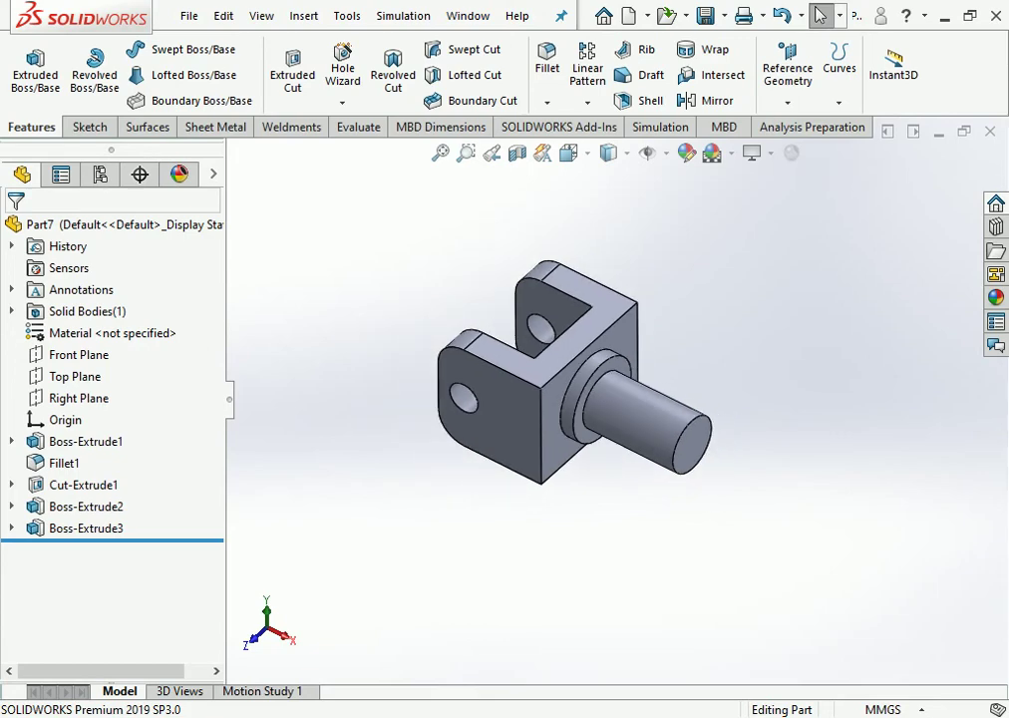
Assign AISI 1020 steel from the material library to the part.
right_click(147, 333)
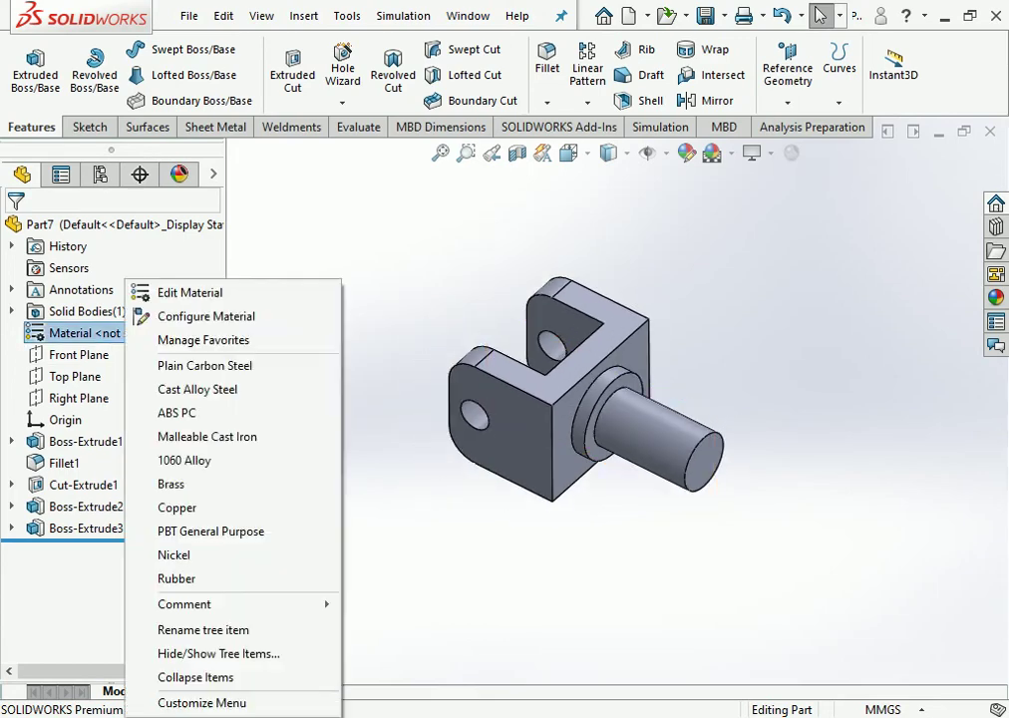
click(189, 289)
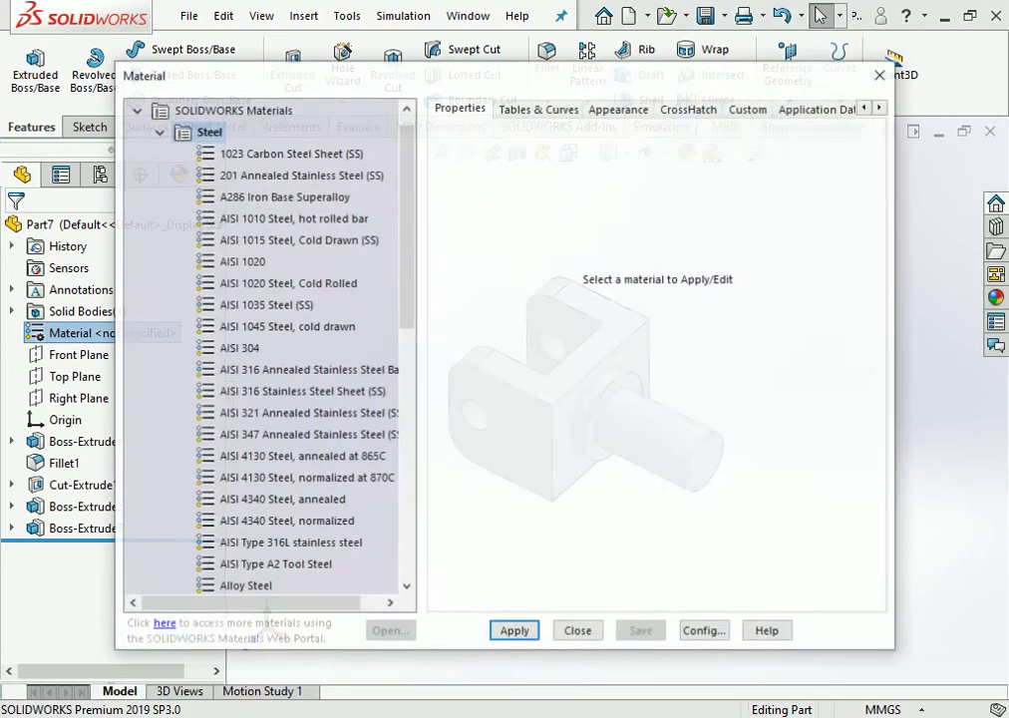
click(241, 262)
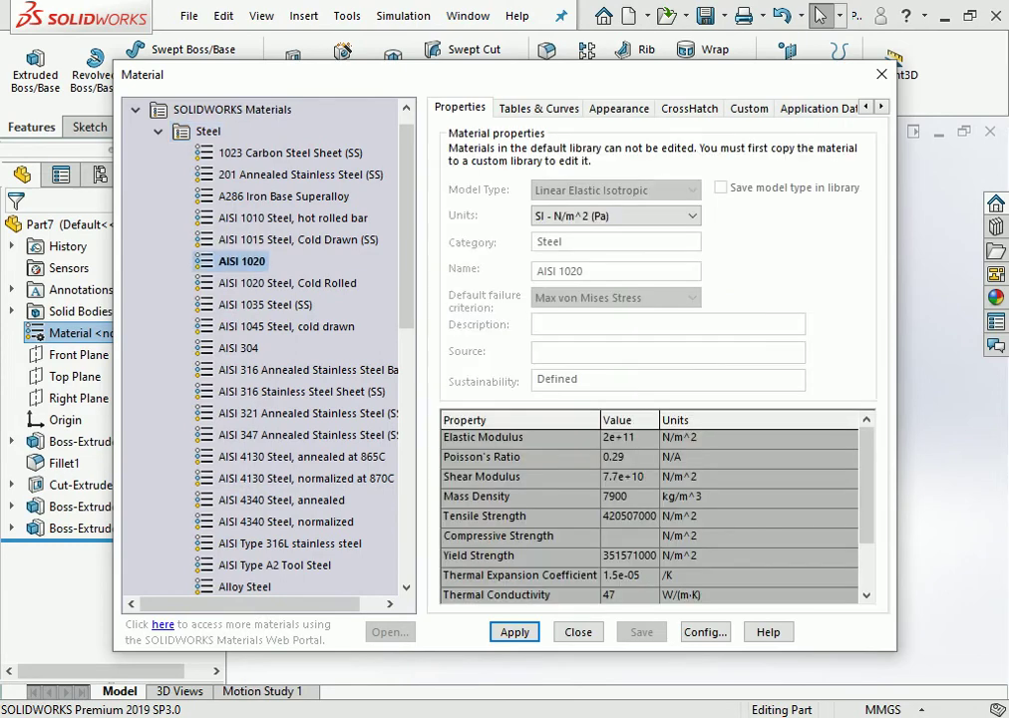
click(514, 631)
click(577, 631)
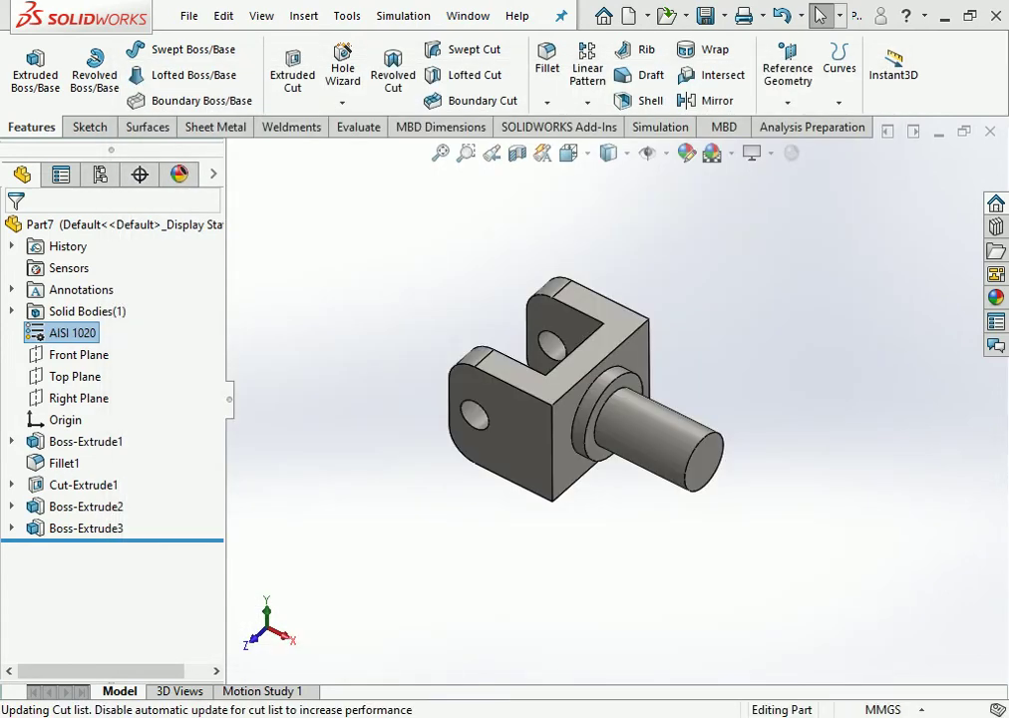
click(356, 127)
click(258, 67)
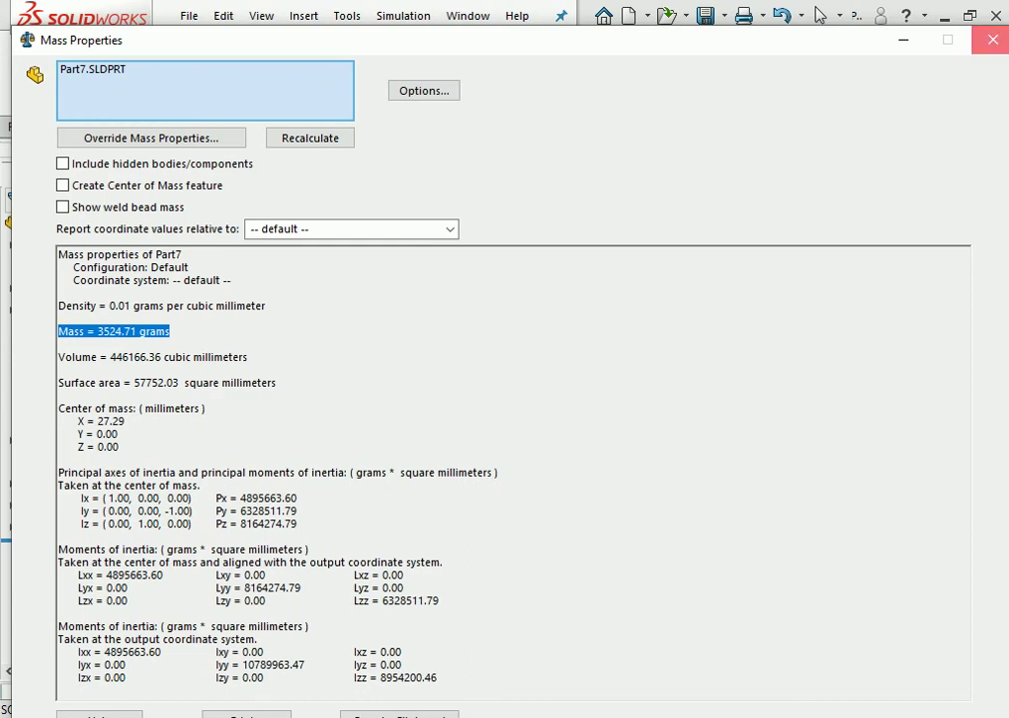
key(Escape)
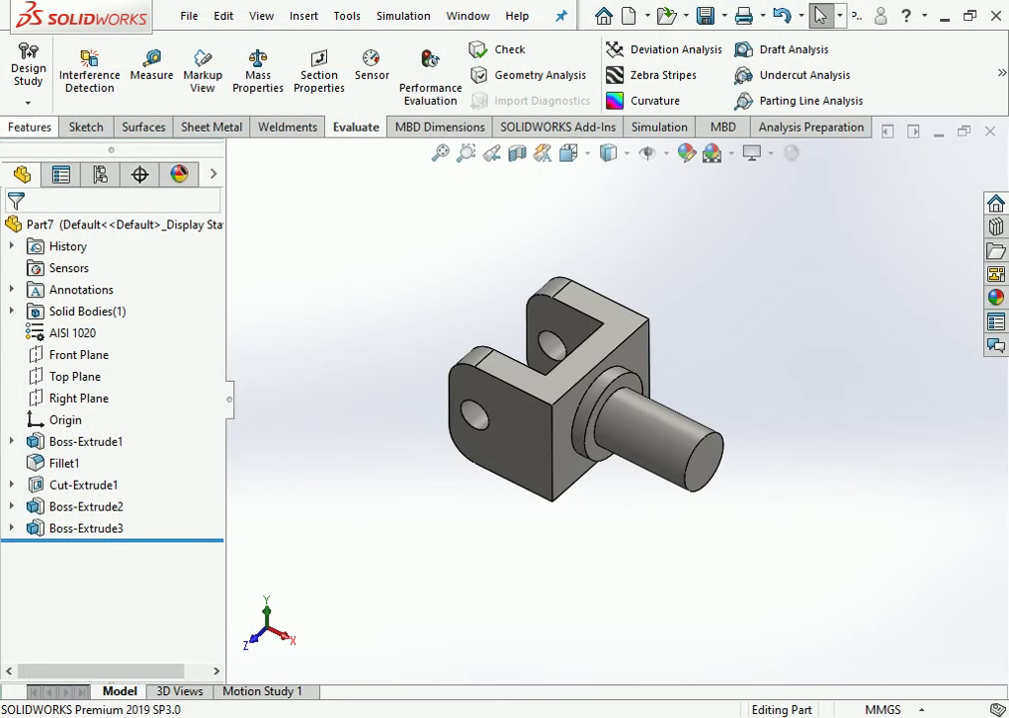
click(30, 126)
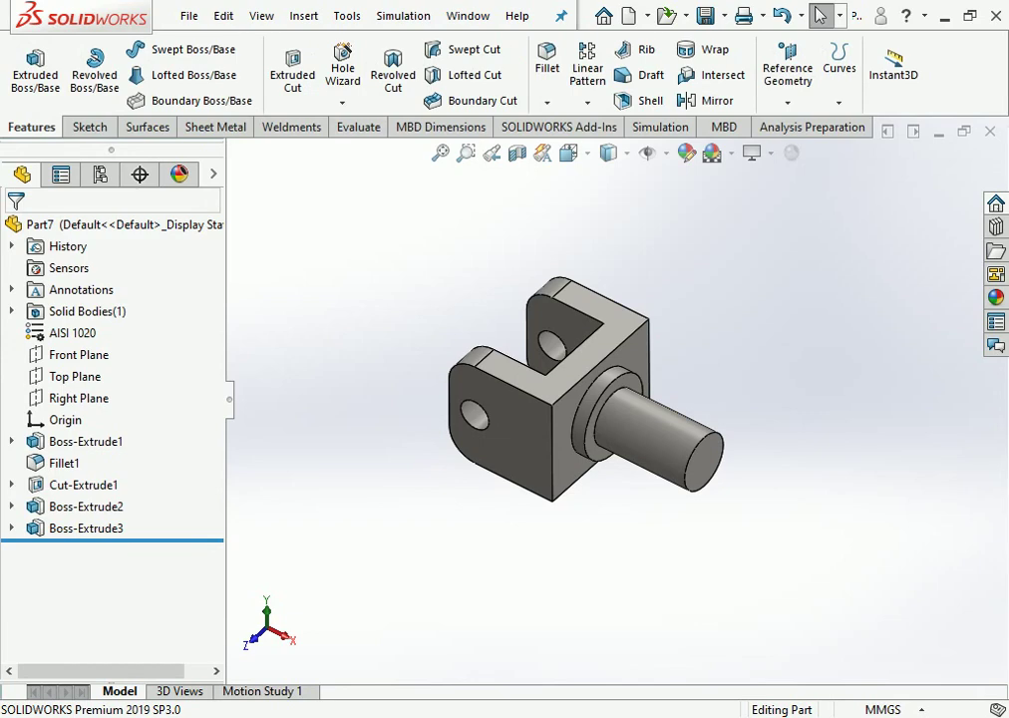